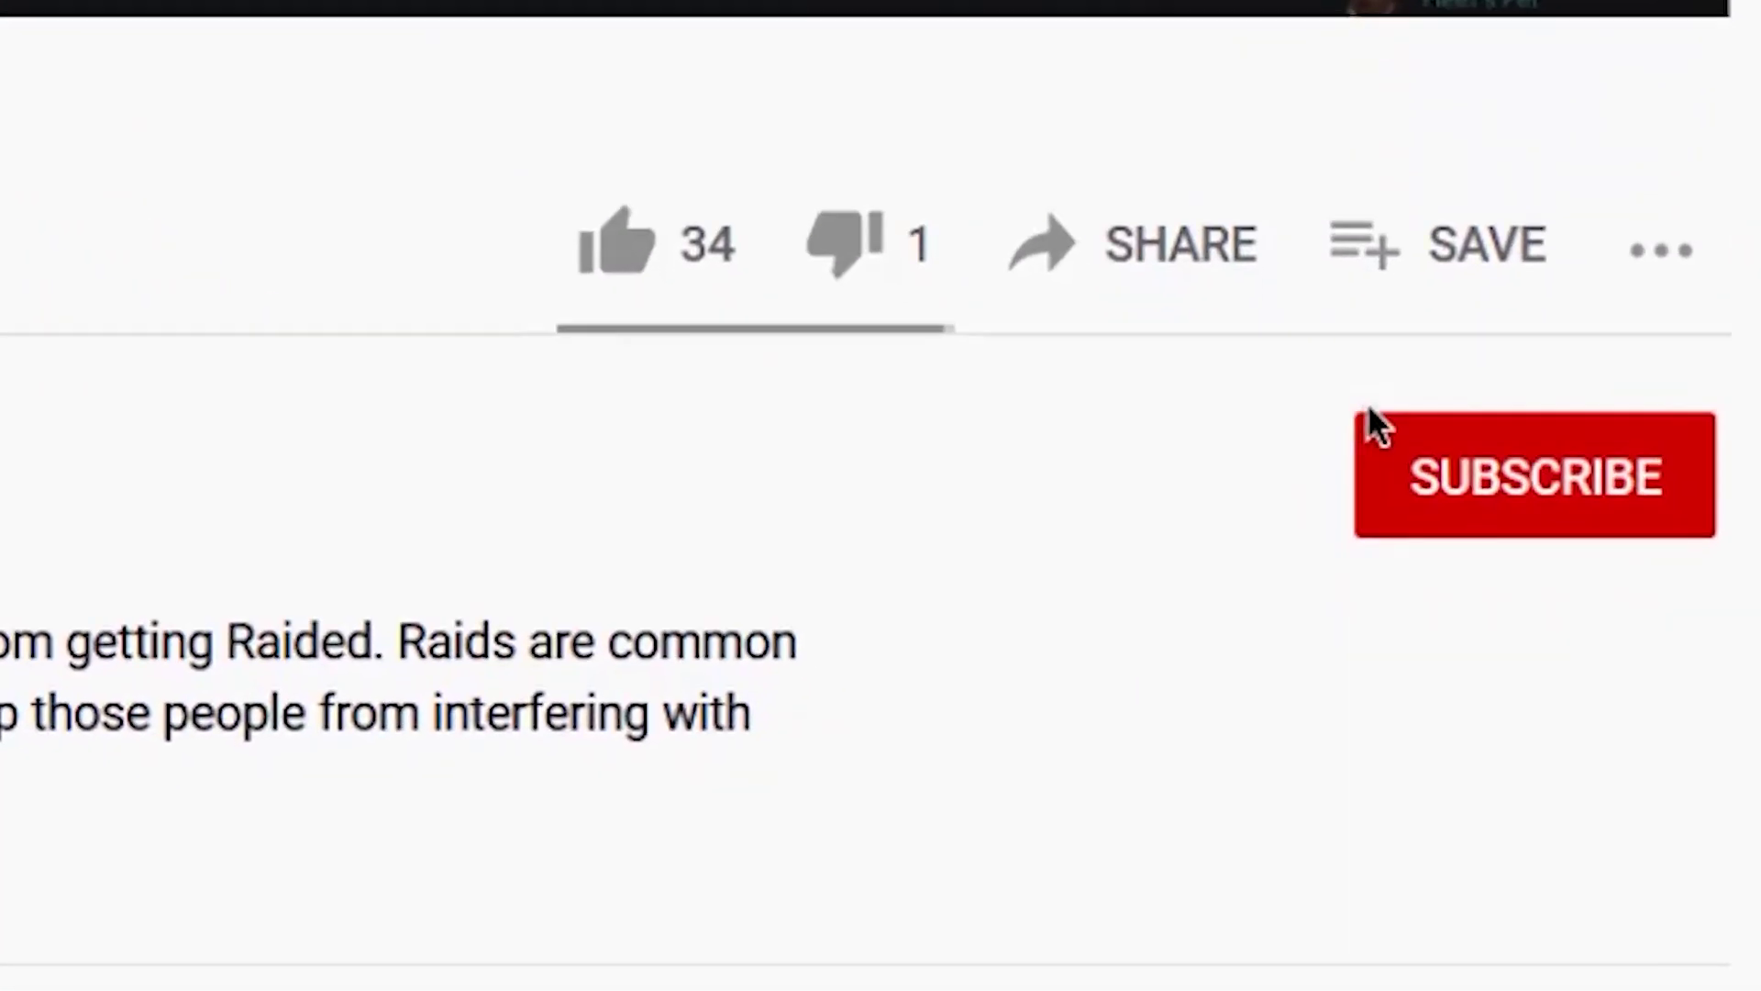
Leave the Discord general chat and open a new Chrome tab on the Google homepage.
left_click(1376, 427)
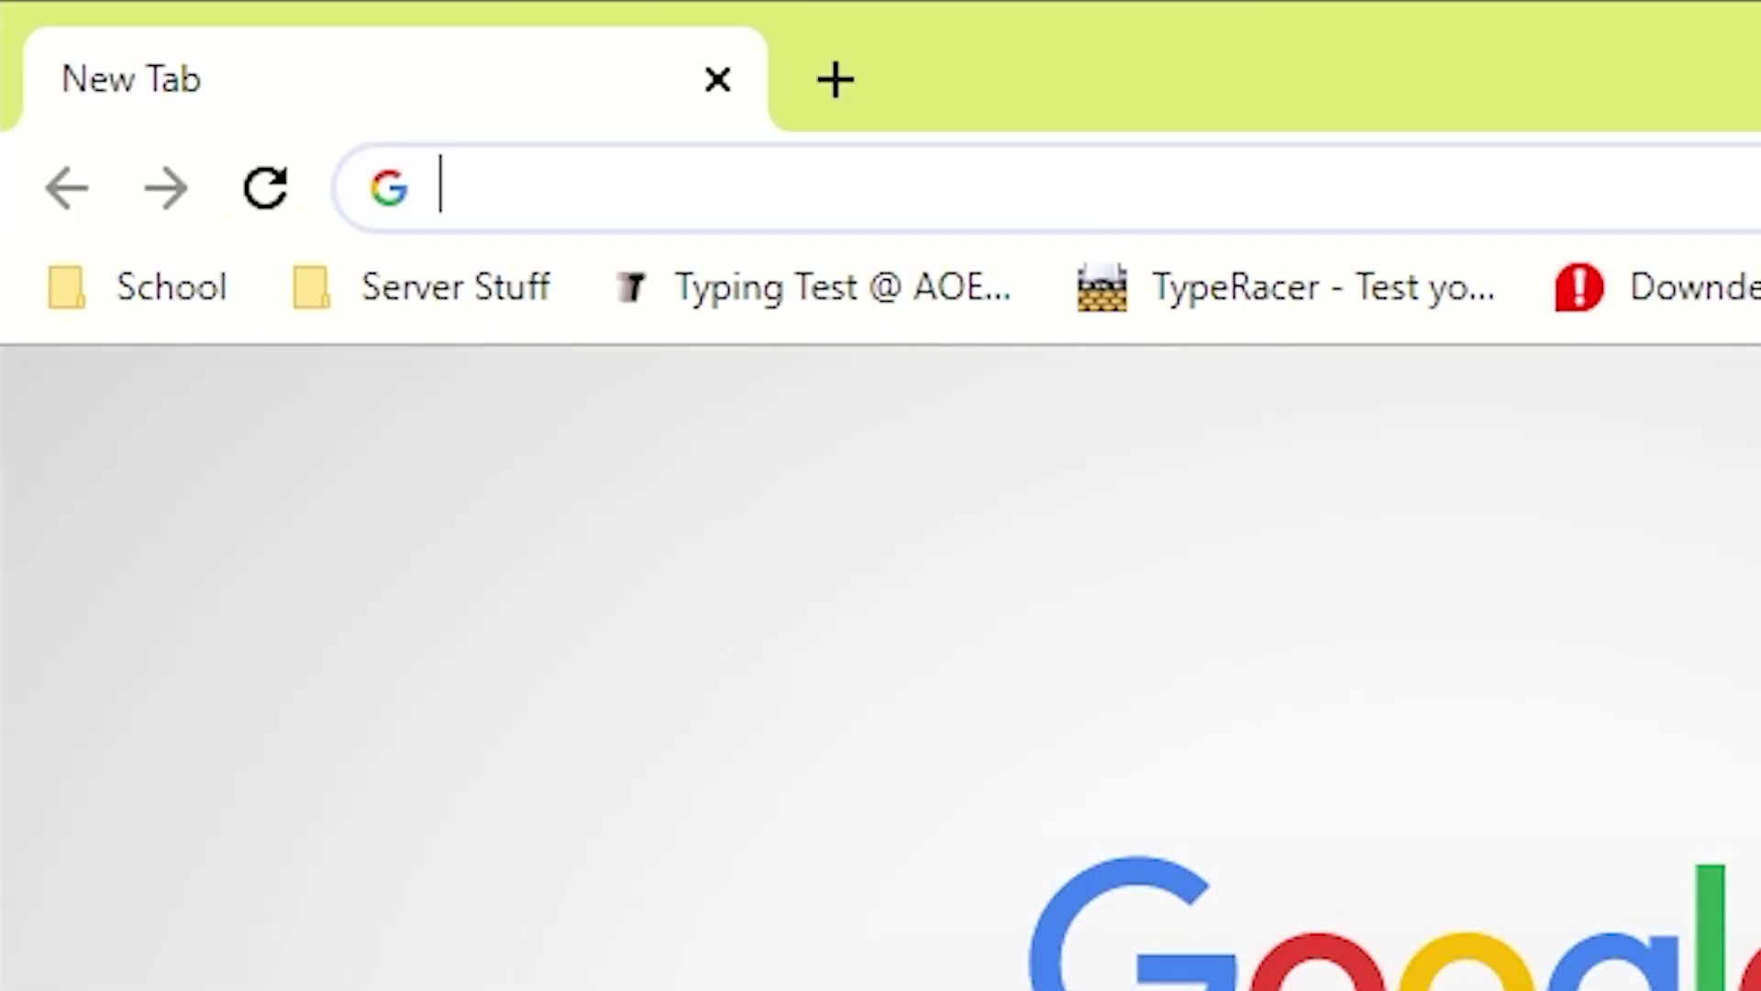
Go to top.gg and search for 'counting' bots.
type("top.gg")
key("Return")
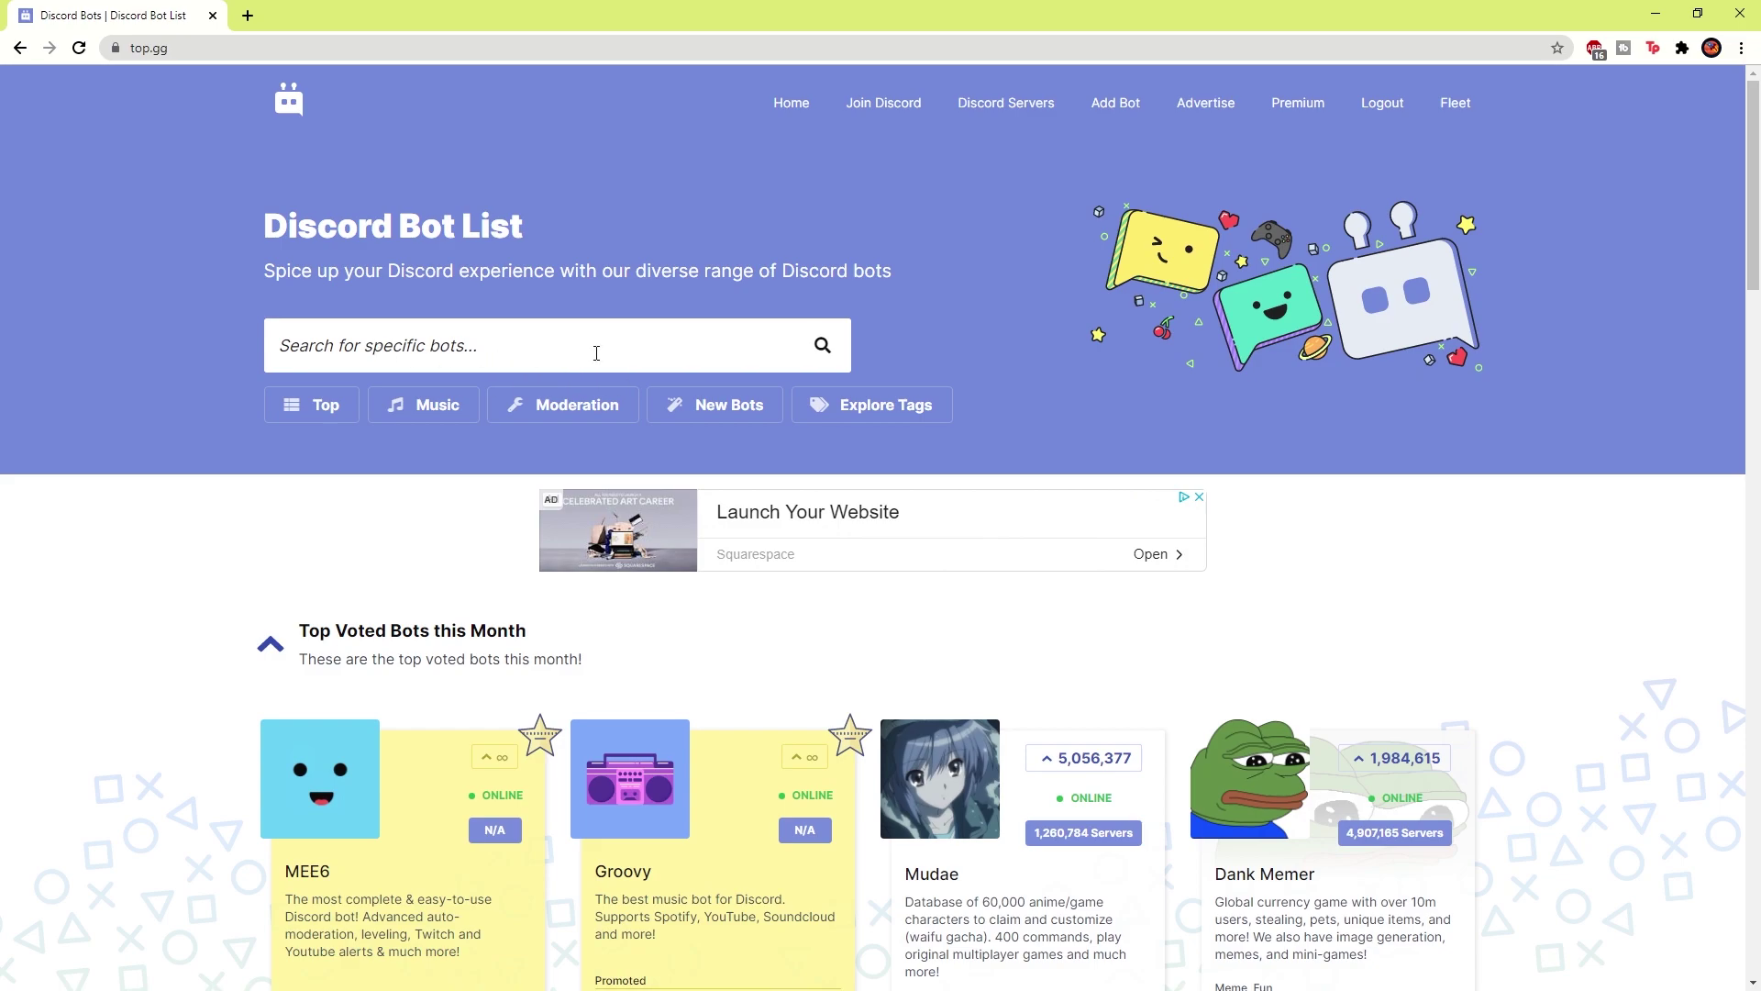
left_click(532, 349)
type("c")
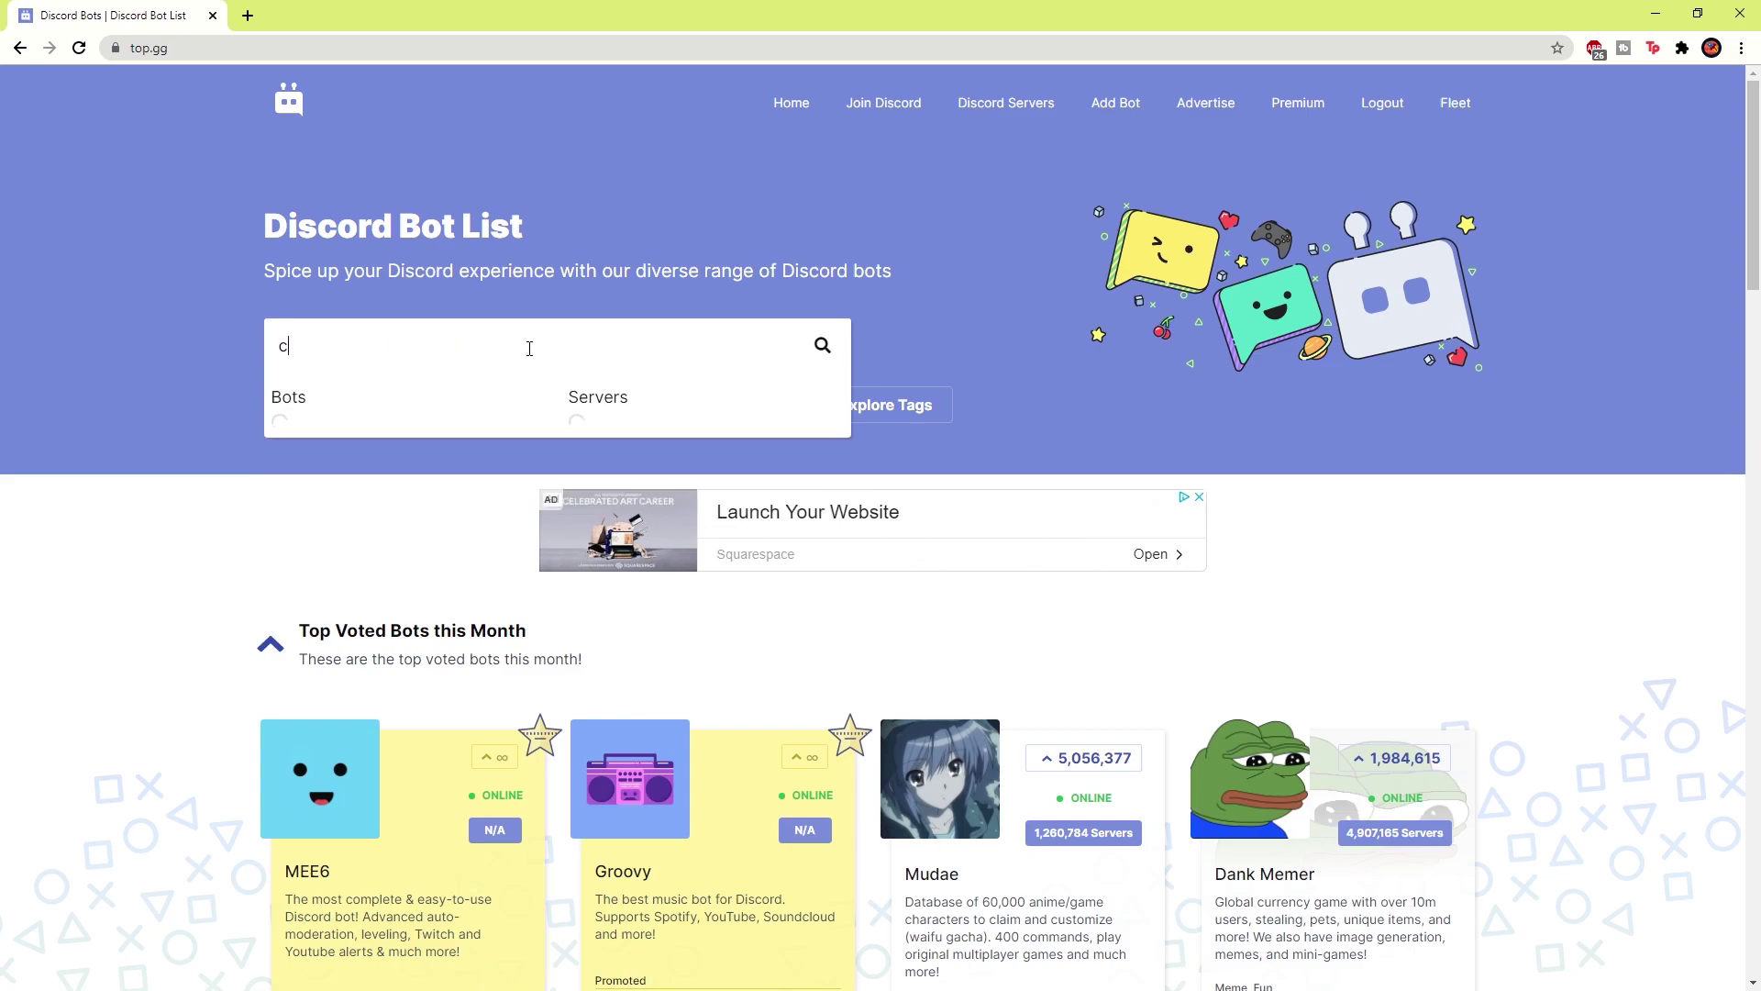
type("ounting")
key("Return")
Look over the counting results, then switch to the Top Voted bots list.
scroll(735, 602, "down", 1)
scroll(735, 603, "down", 7)
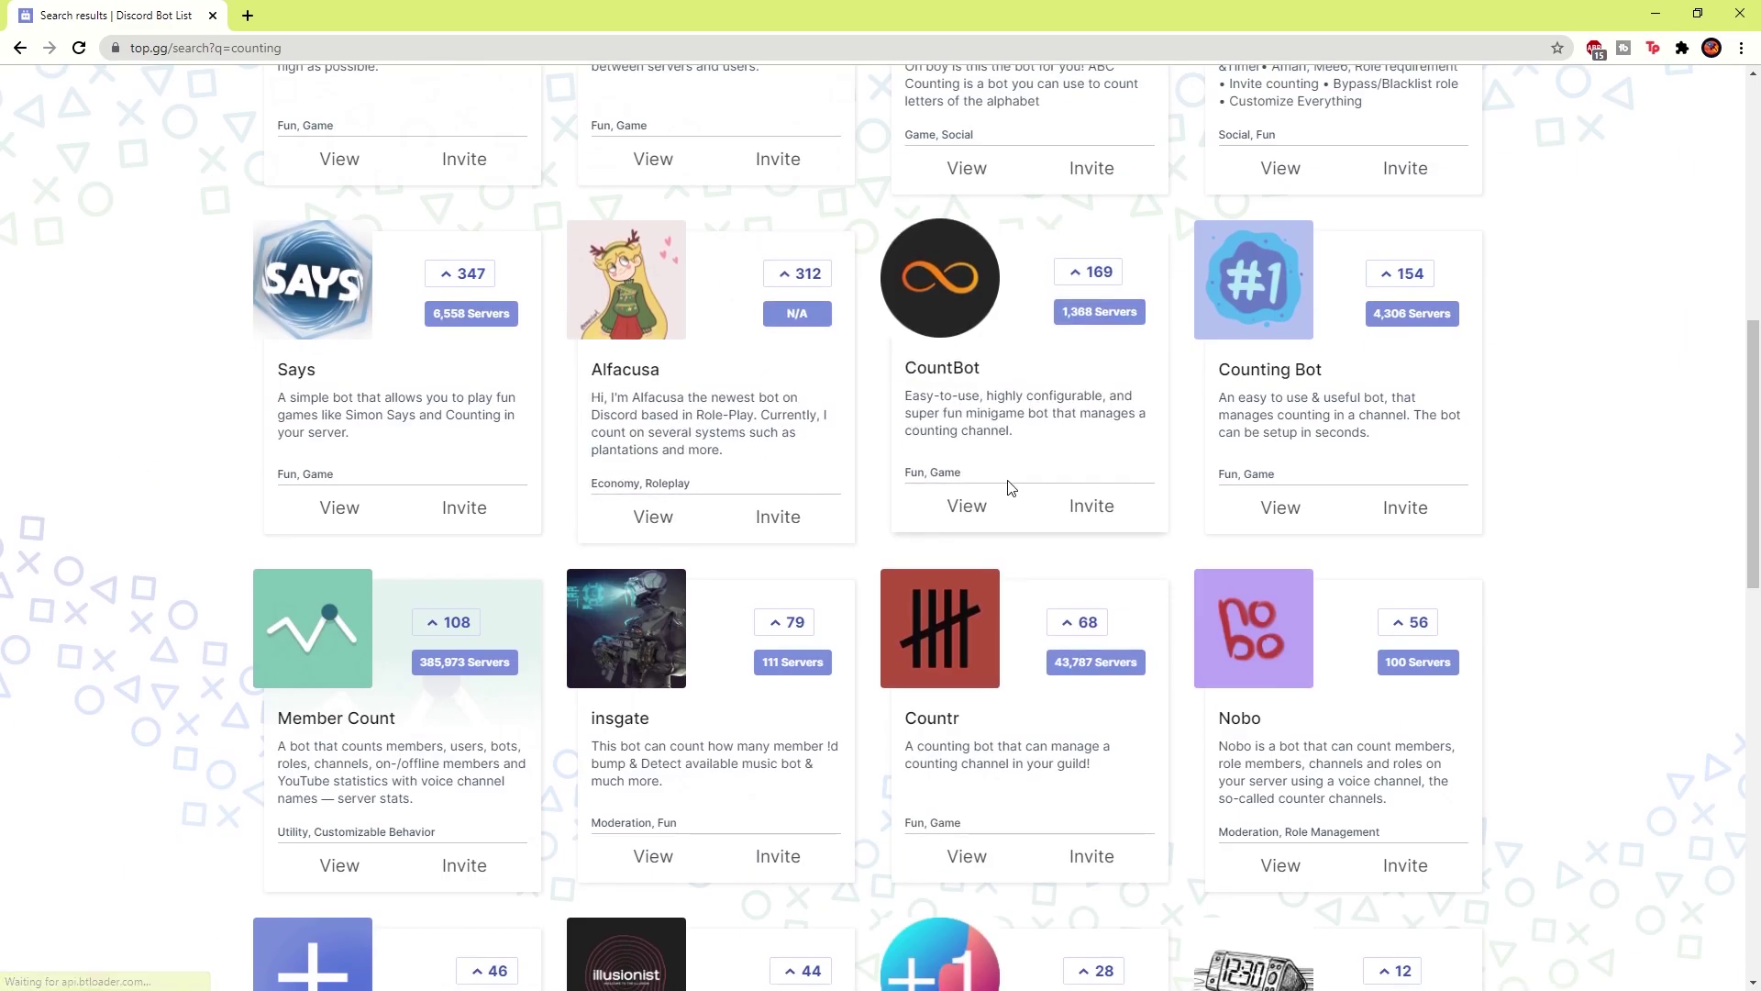
scroll(1077, 477, "up", 9)
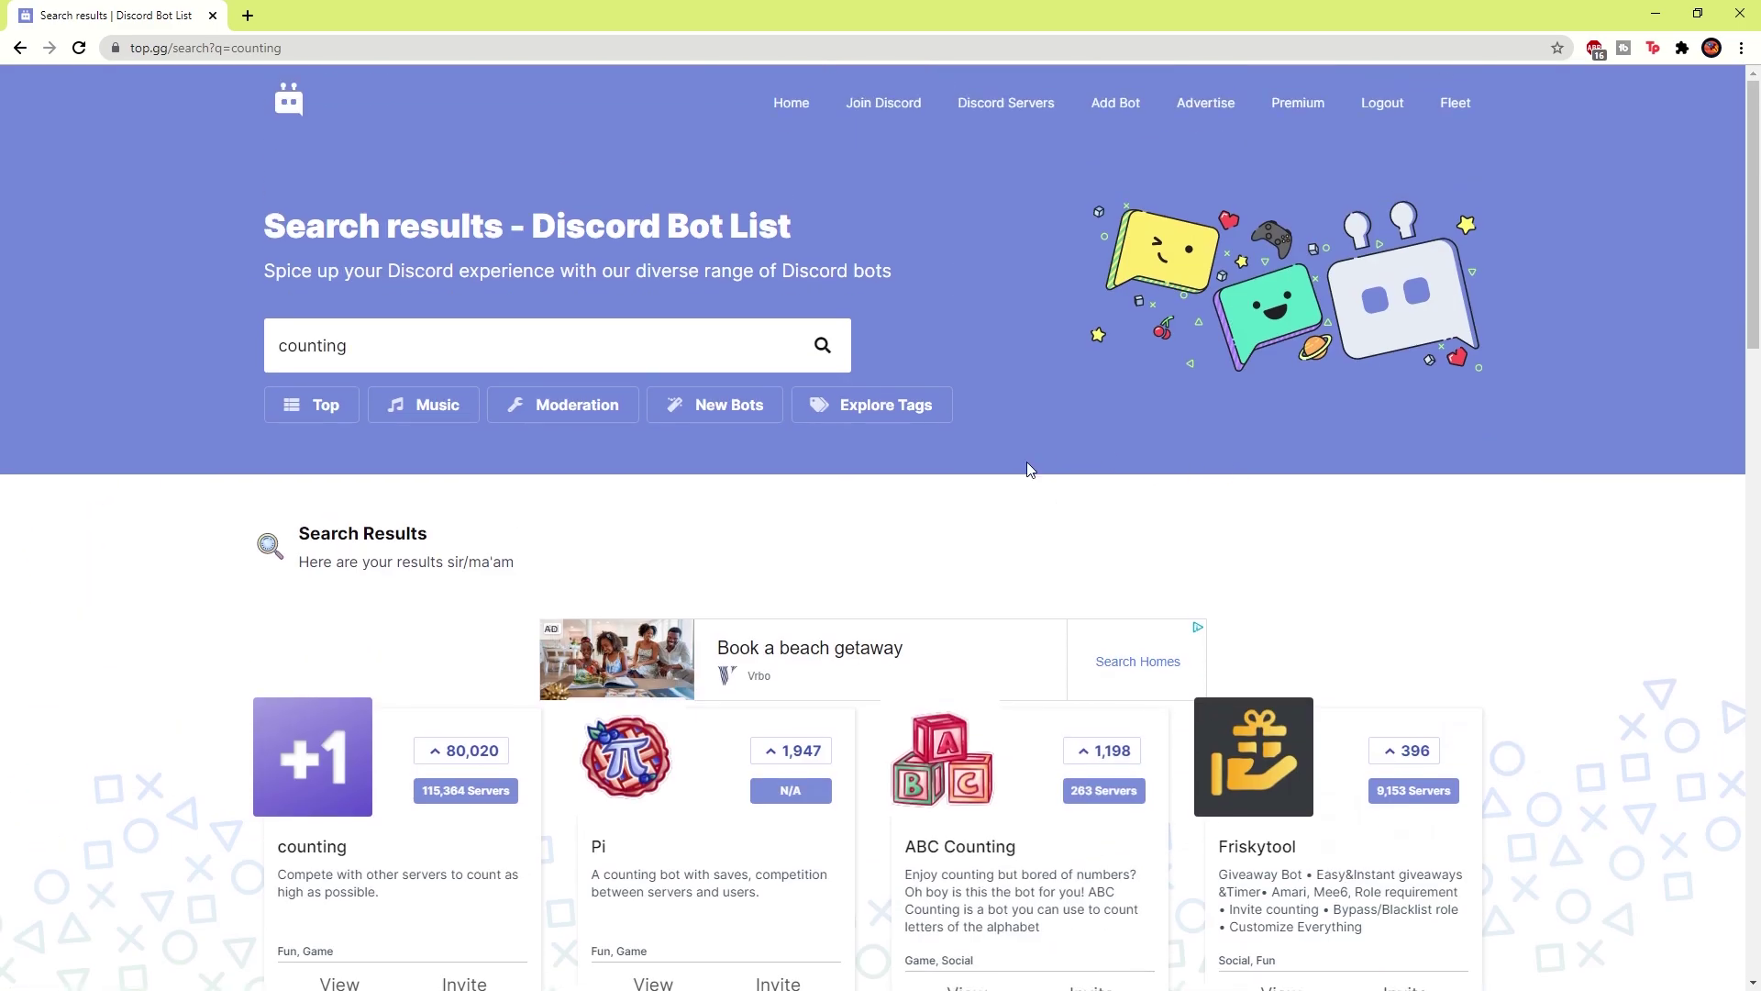
triple_click(497, 338)
left_click(312, 405)
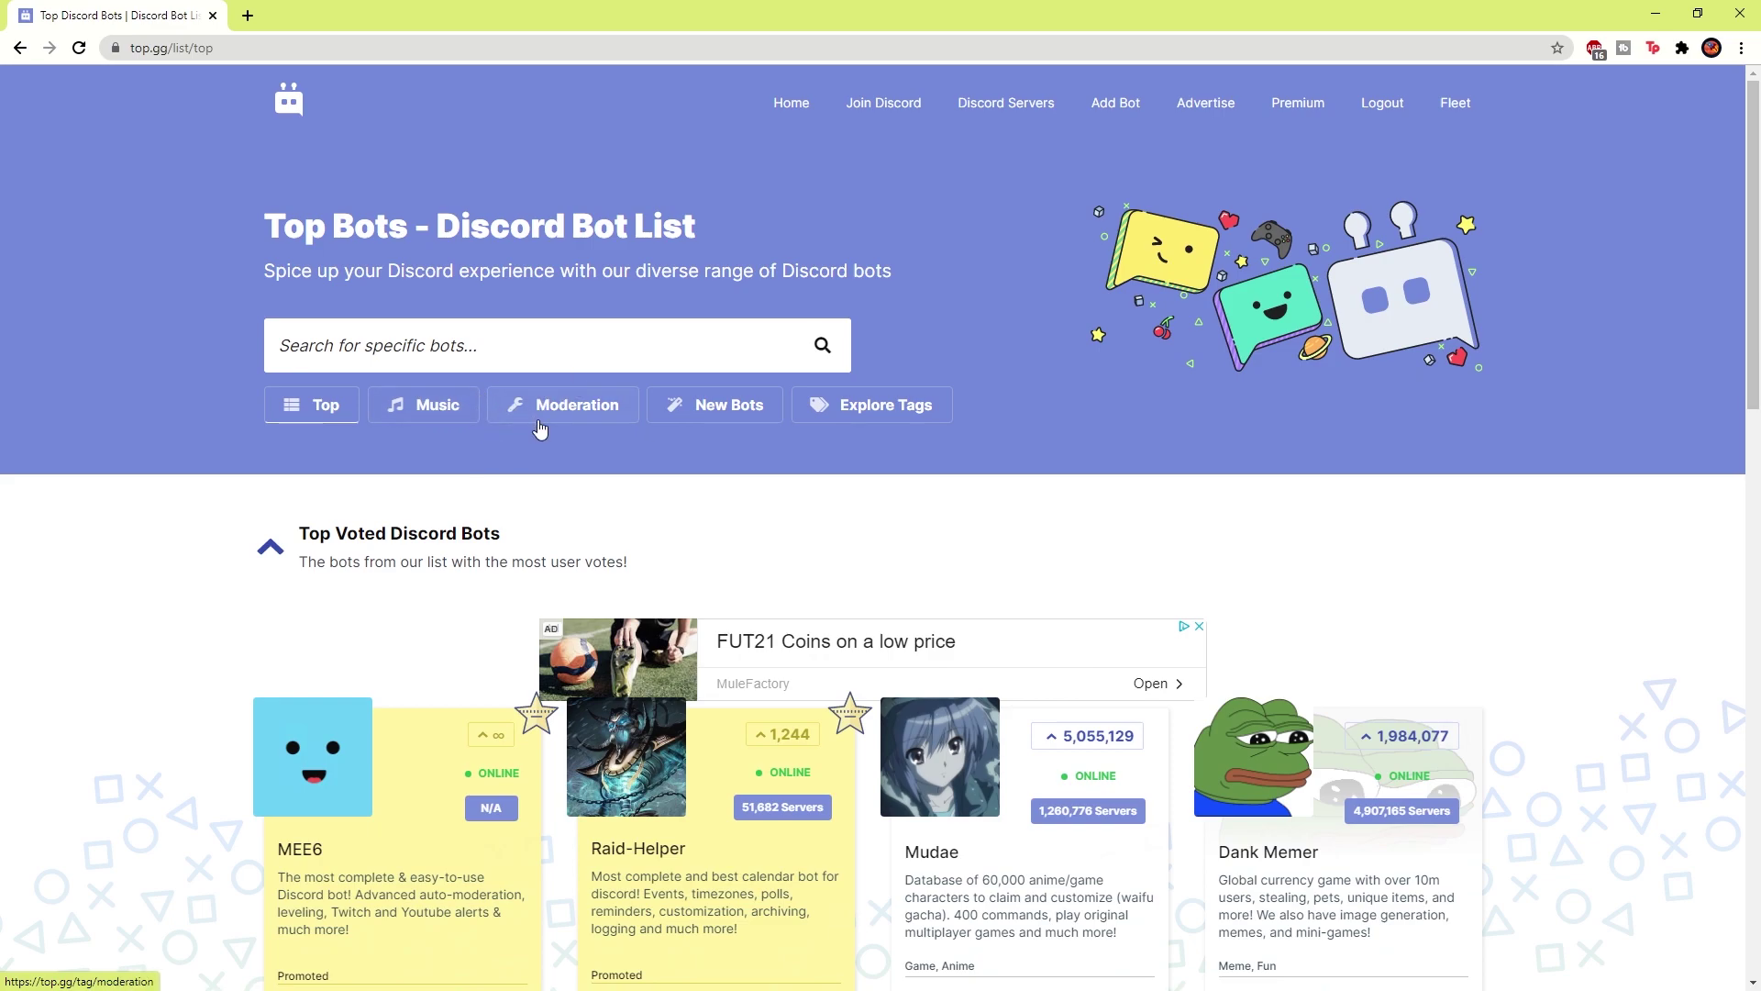
left_click(867, 406)
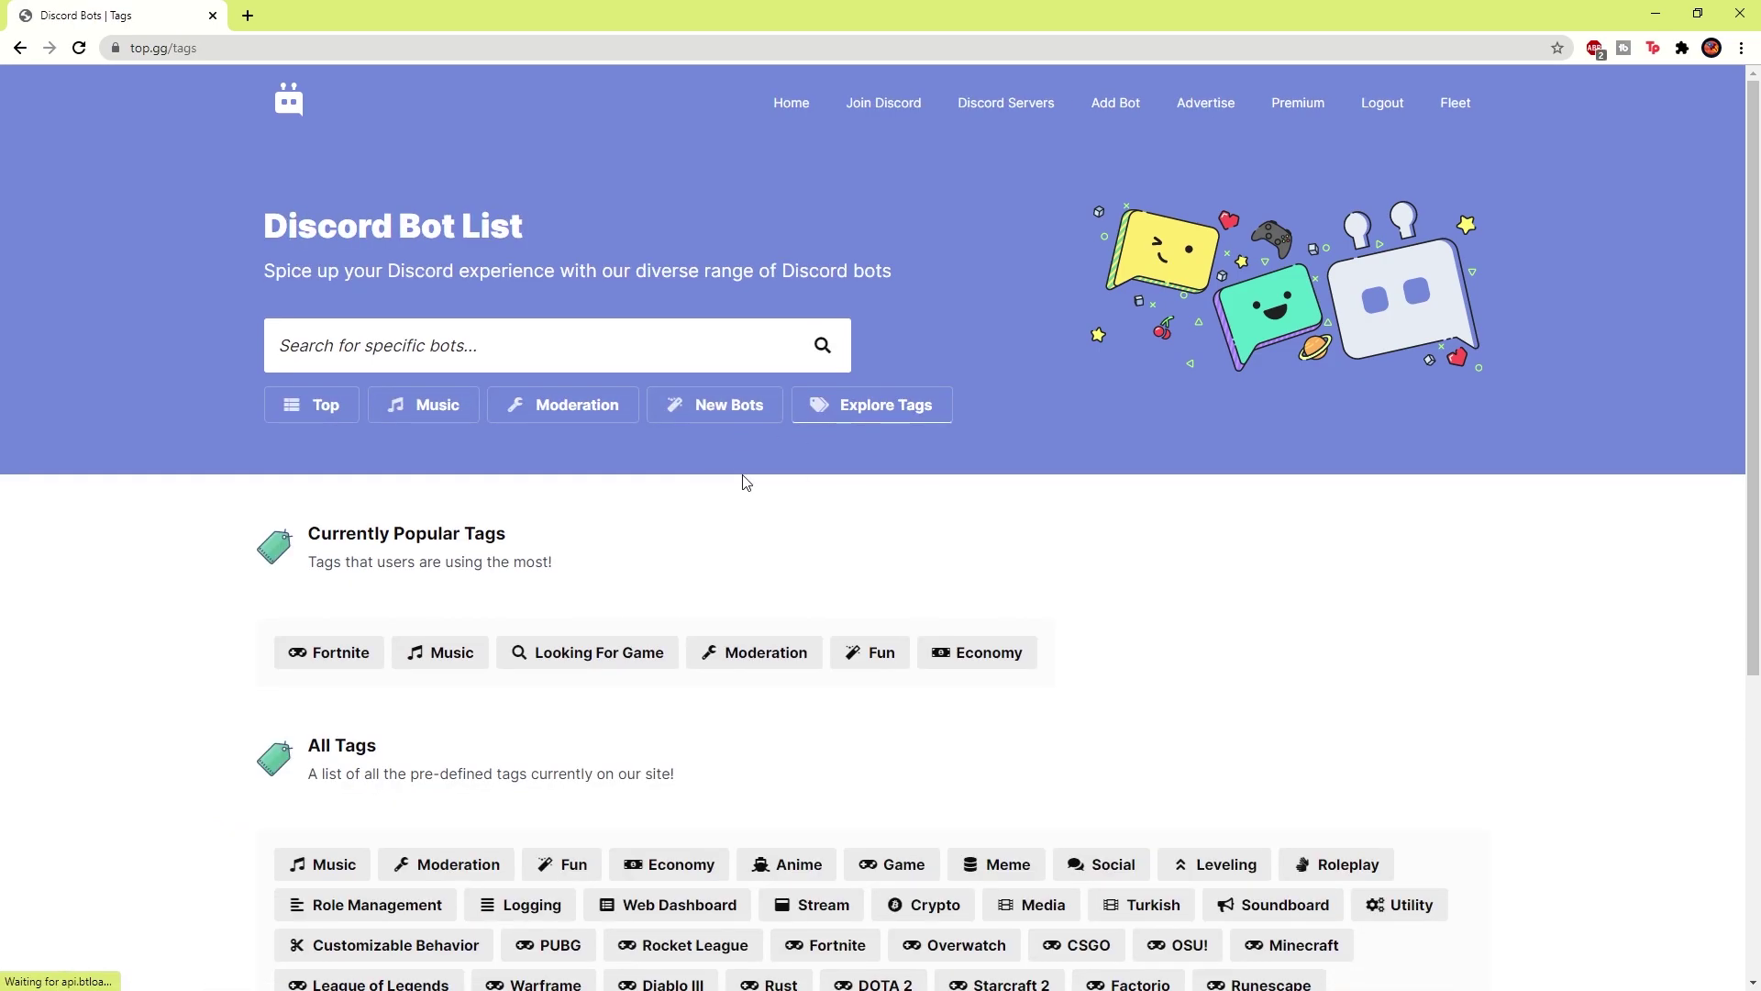
scroll(511, 638, "down", 5)
key("alt+Left")
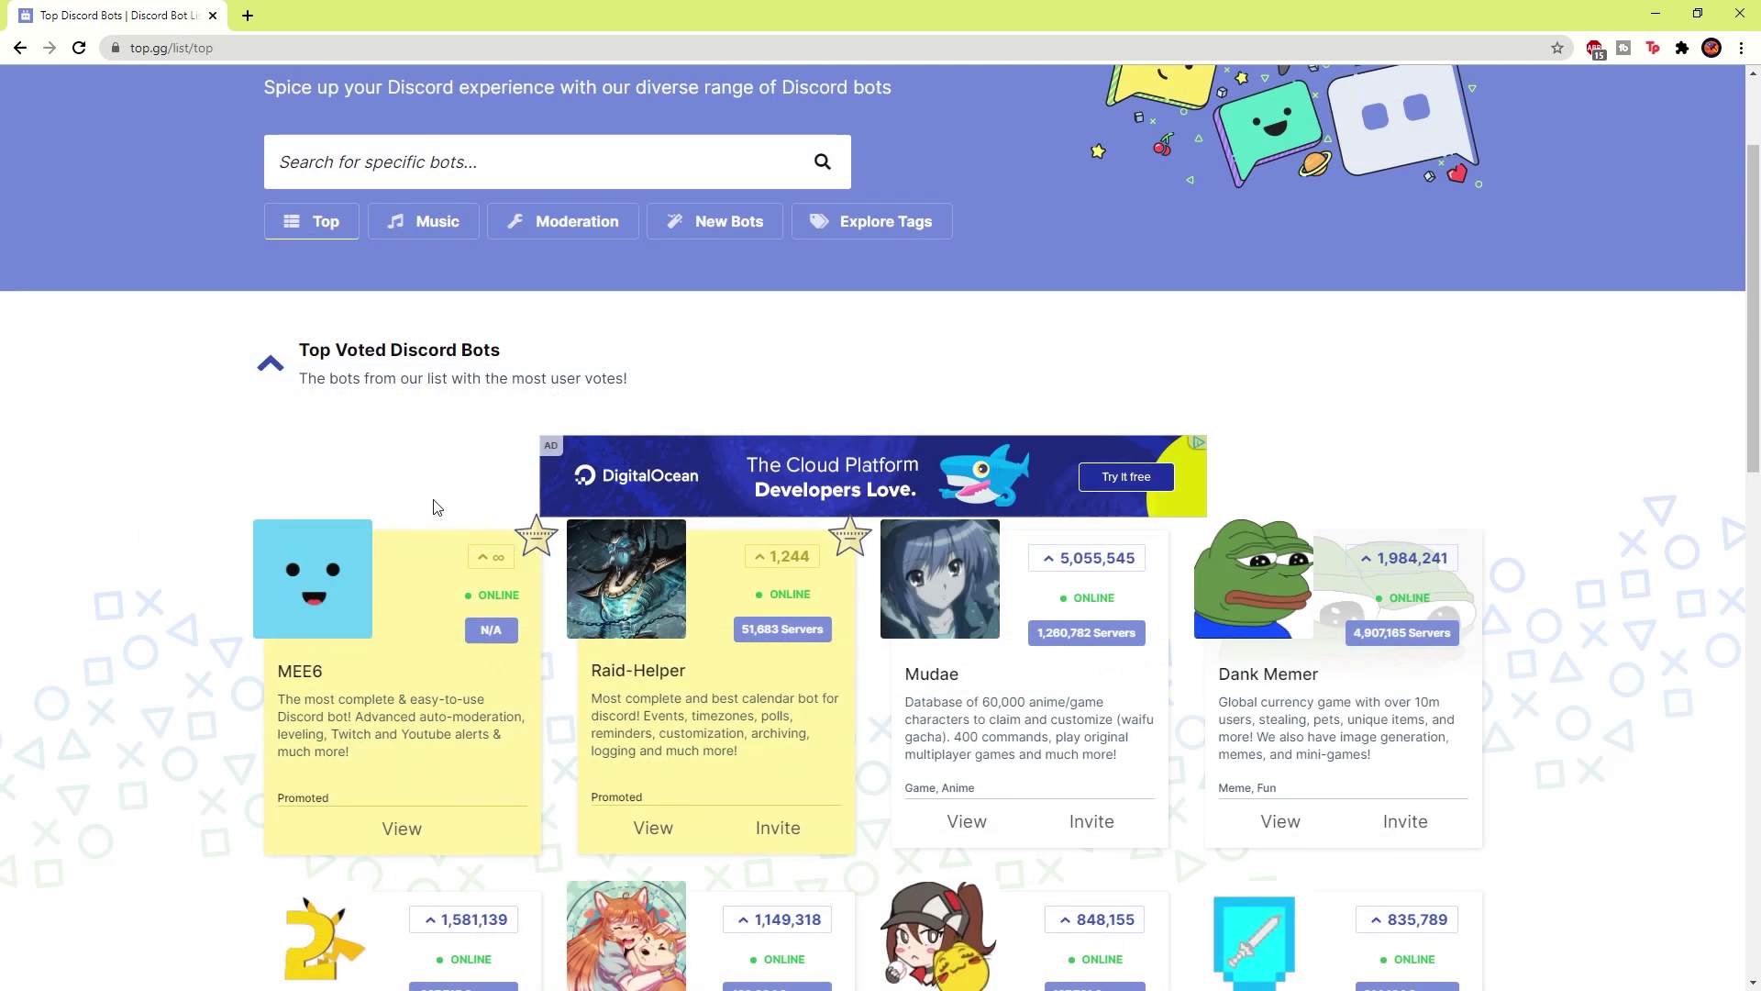
scroll(450, 330, "down", 4)
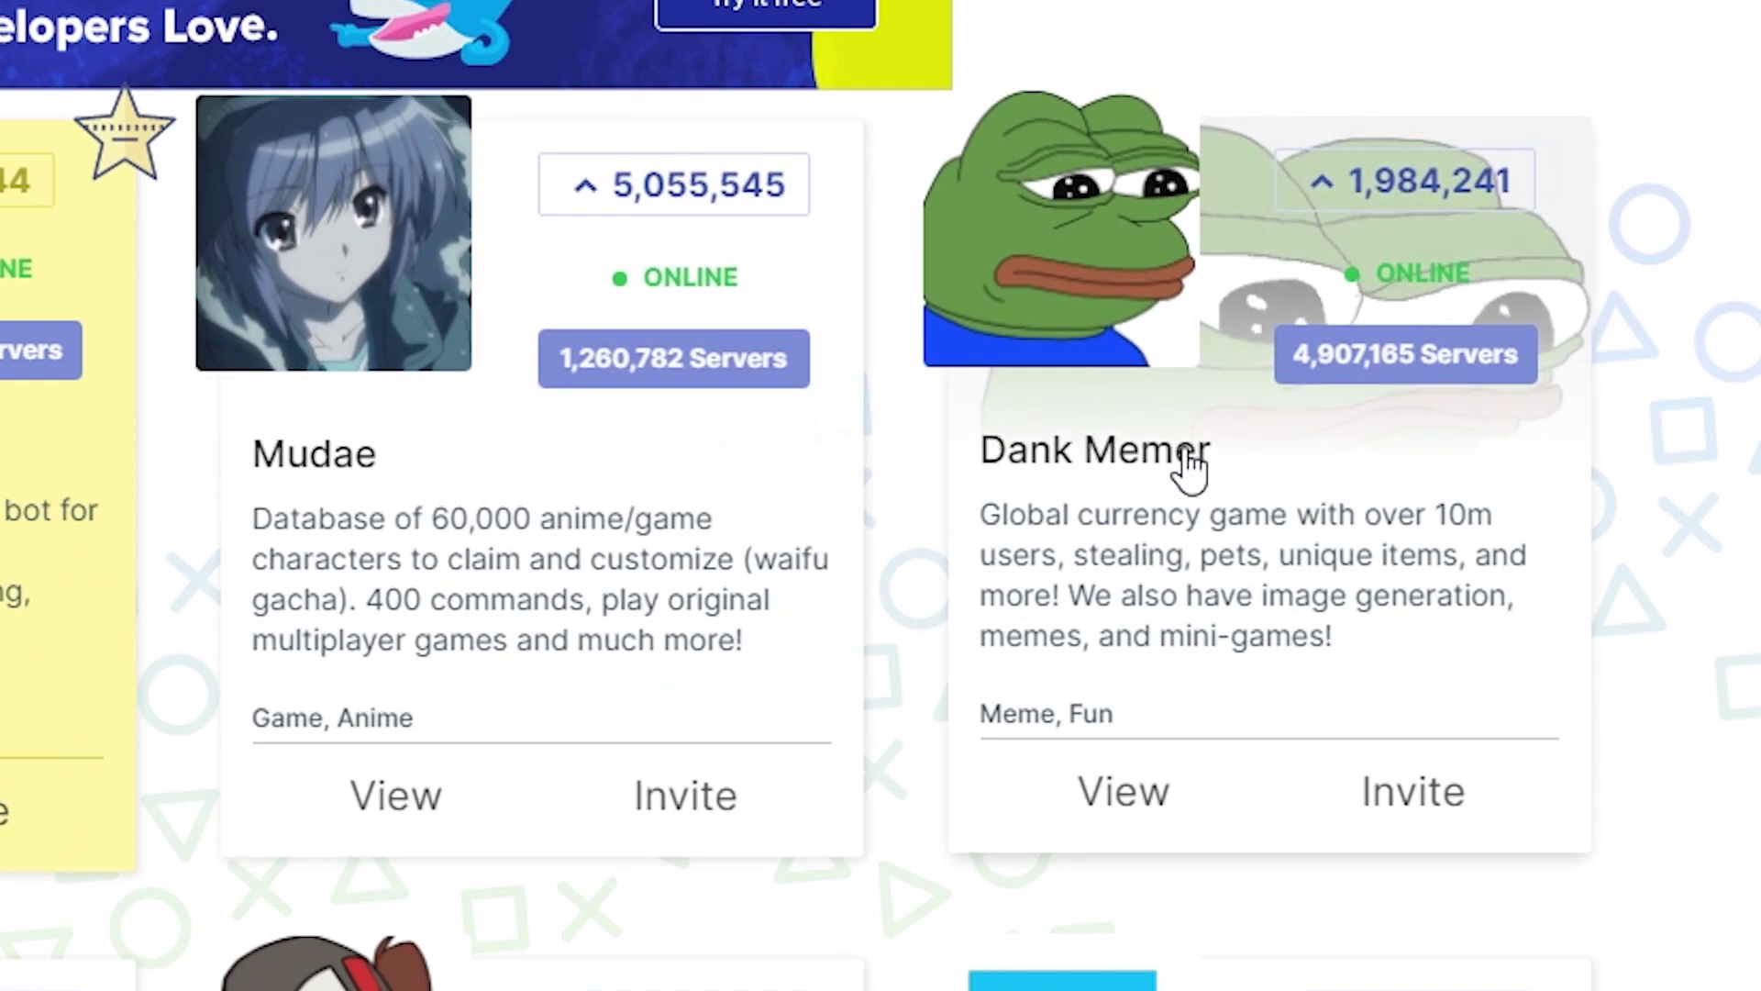
Open Dank Memer's bot page and review its pls prefix, 4.906m servers and 4.7 rating.
left_click(1136, 380)
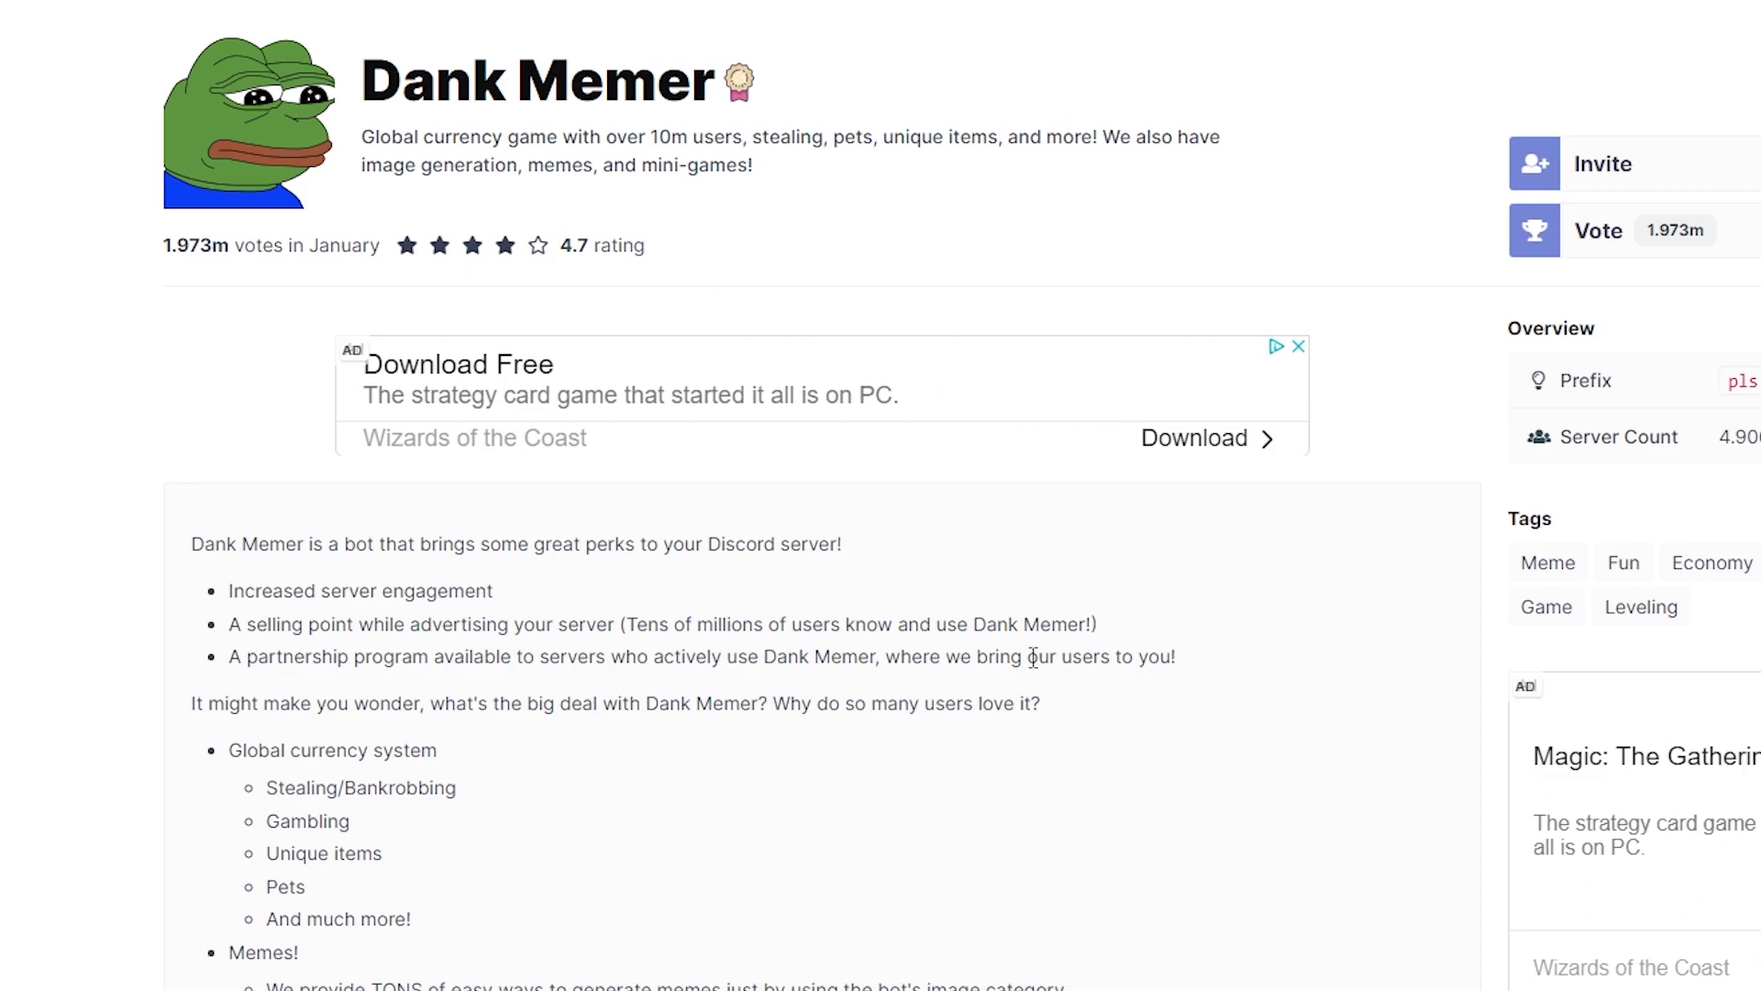
scroll(664, 612, "down", 7)
scroll(620, 639, "up", 4)
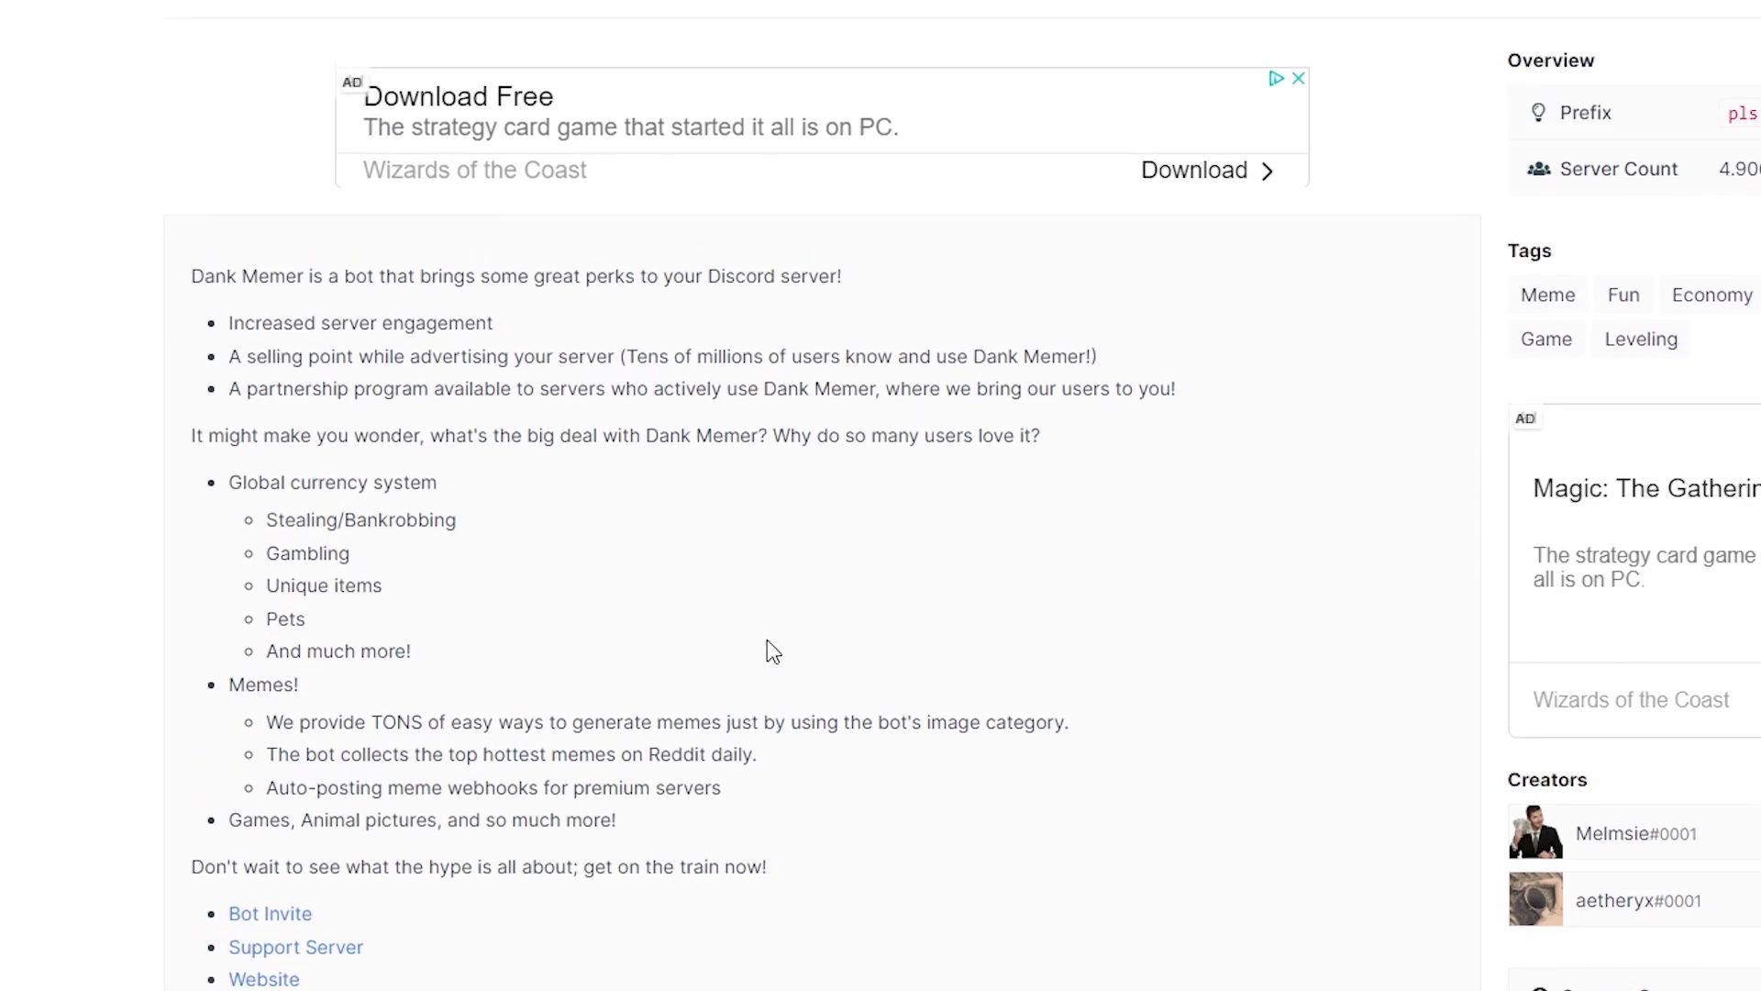
scroll(627, 500, "up", 3)
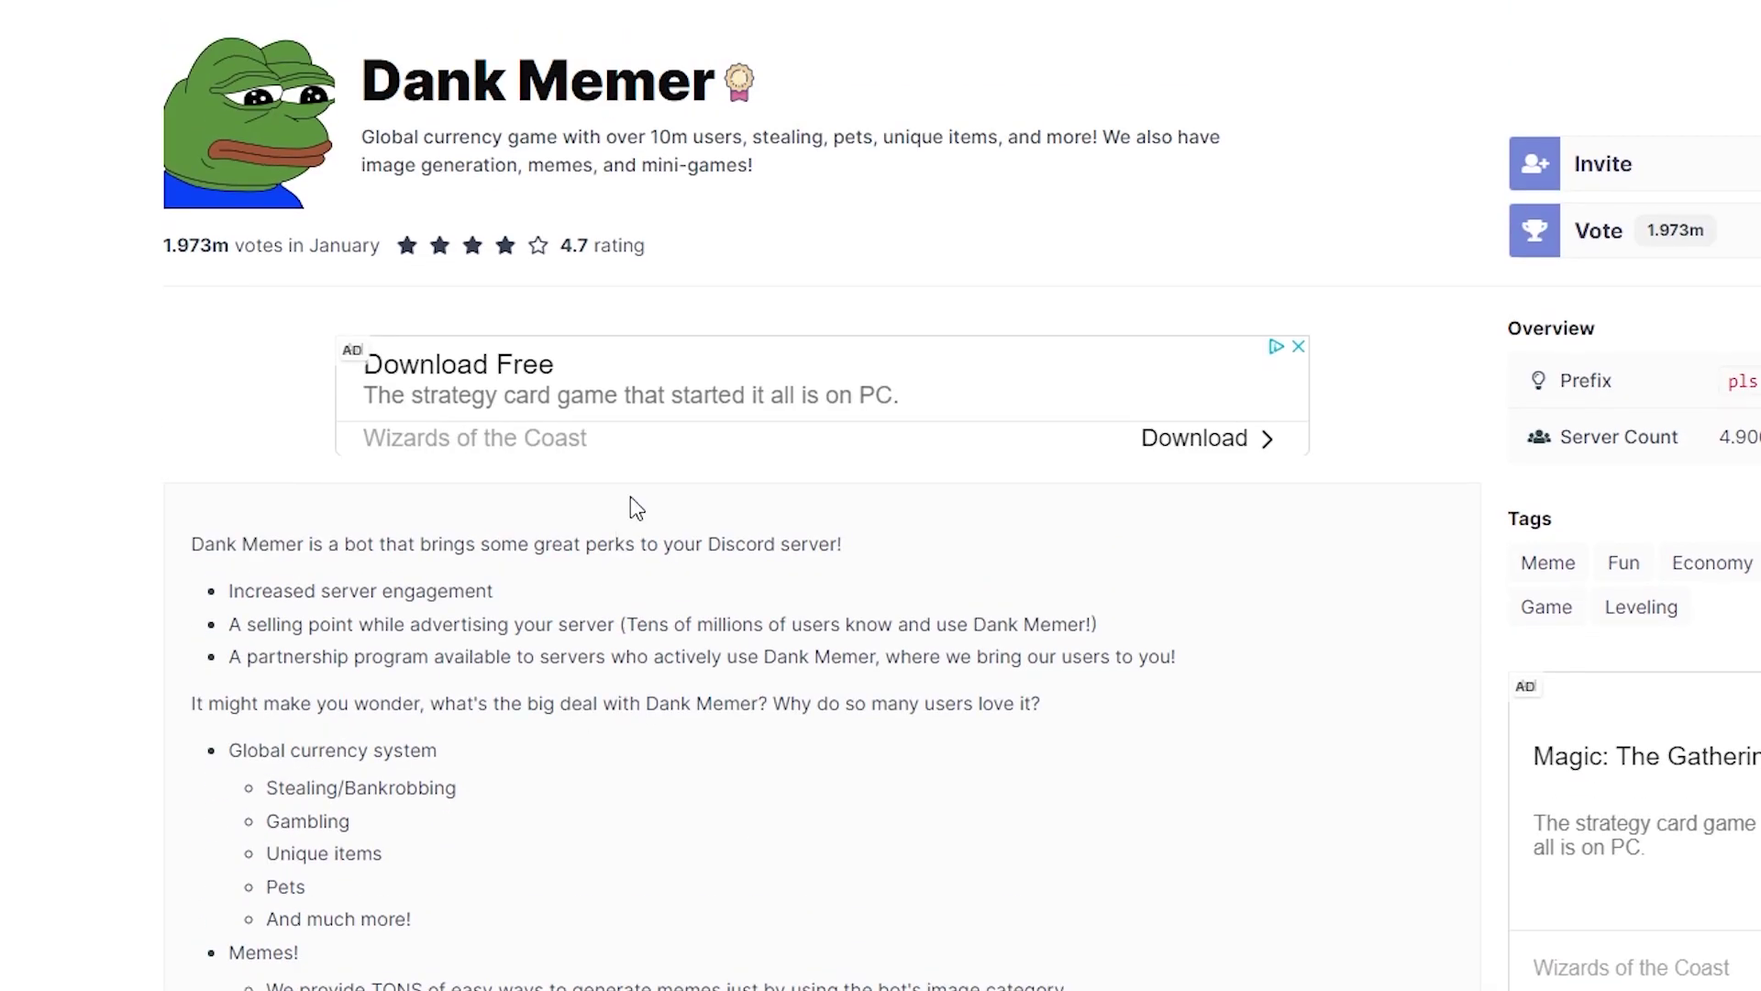
scroll(779, 546, "down", 2)
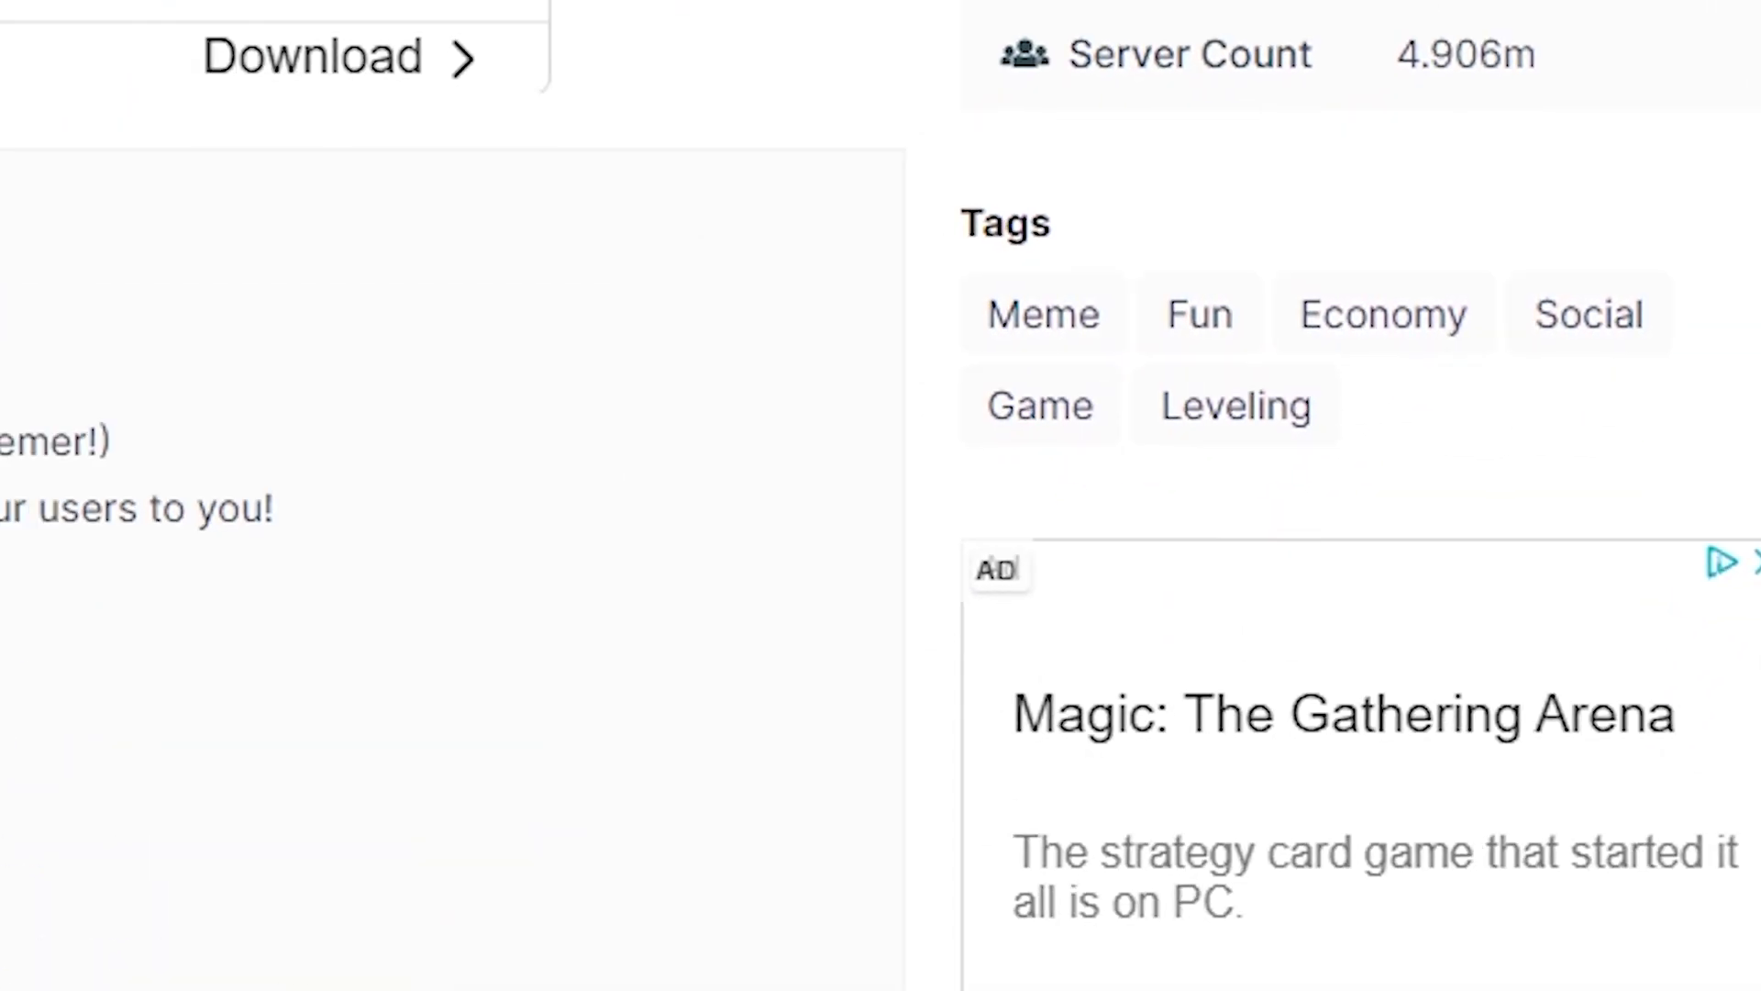
scroll(848, 435, "down", 5)
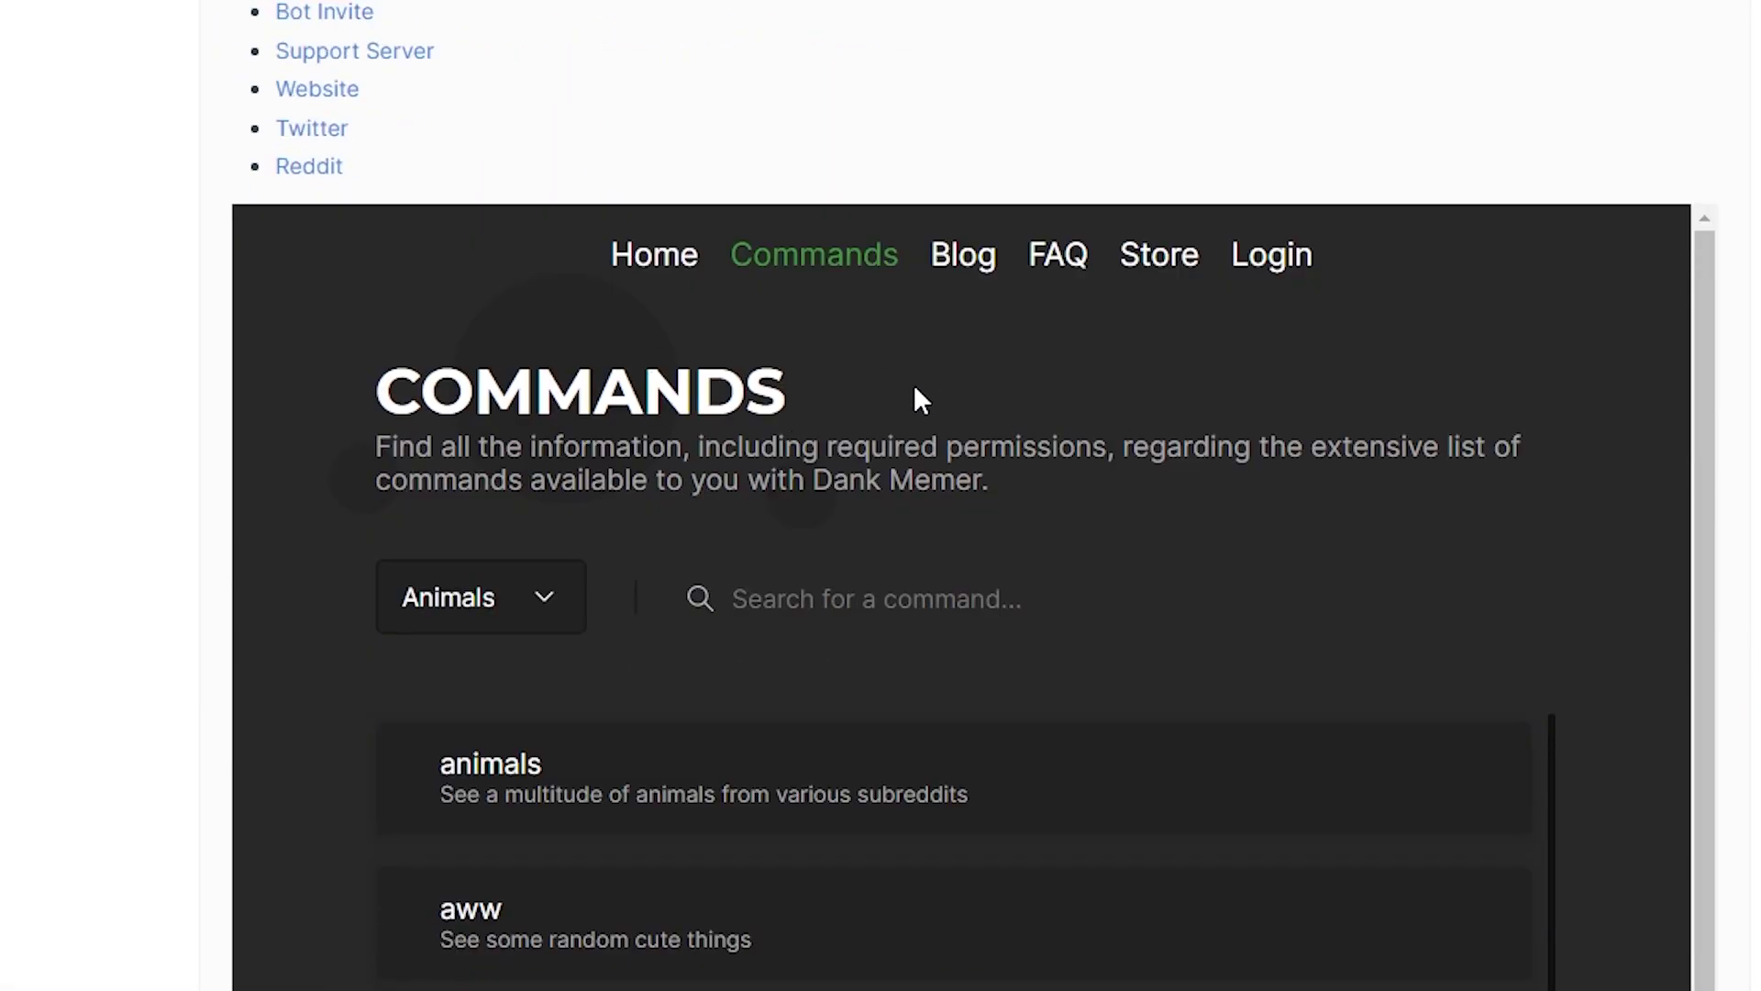
scroll(1085, 334, "up", 8)
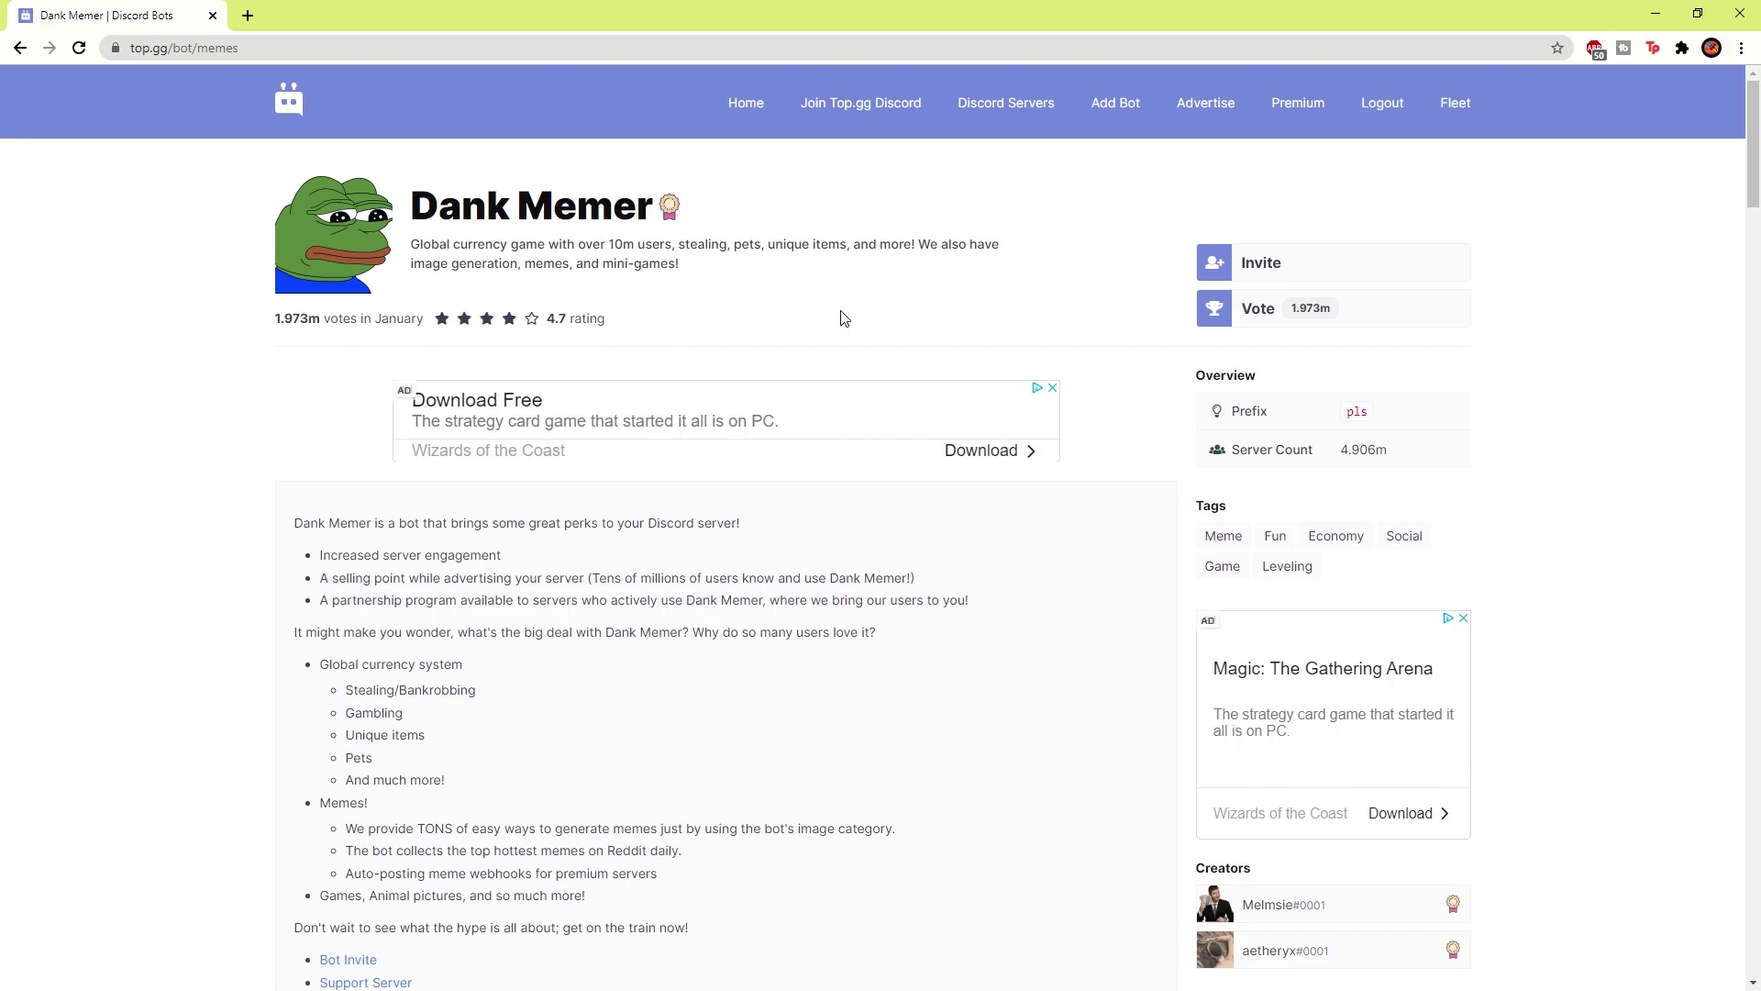
Invite Dank Memer to Fleet's Fantasy and authorize all its requested permissions.
left_click(1262, 263)
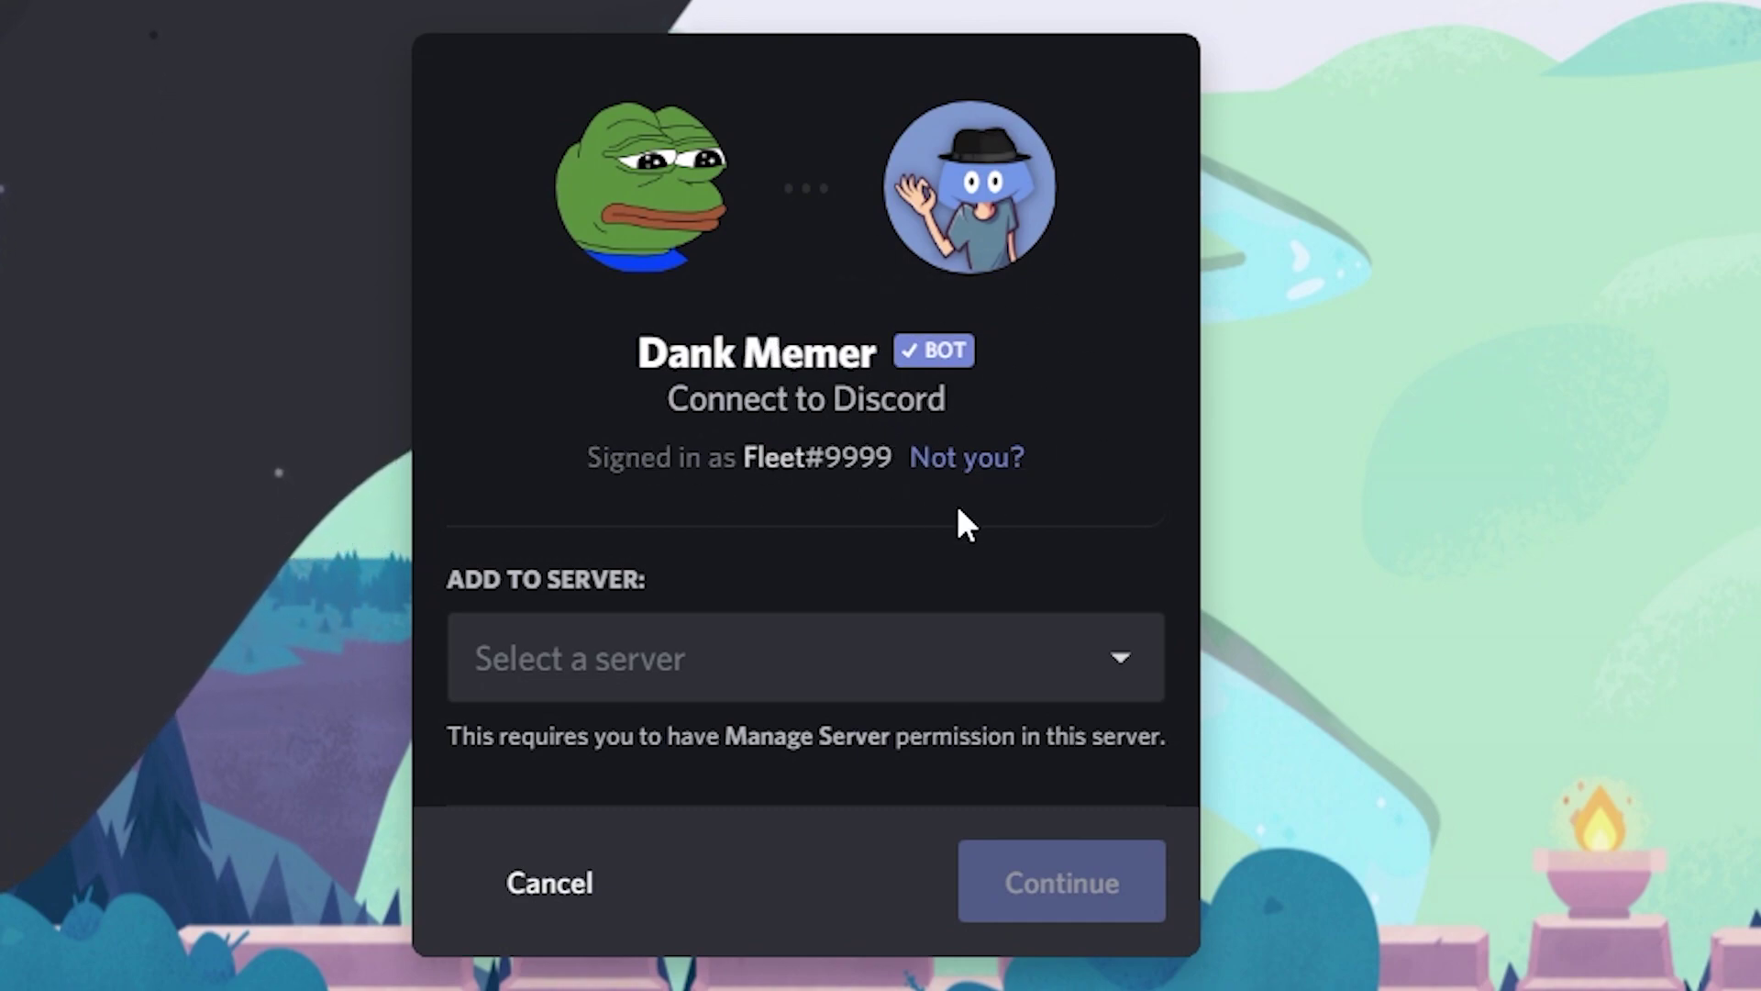
left_click(589, 659)
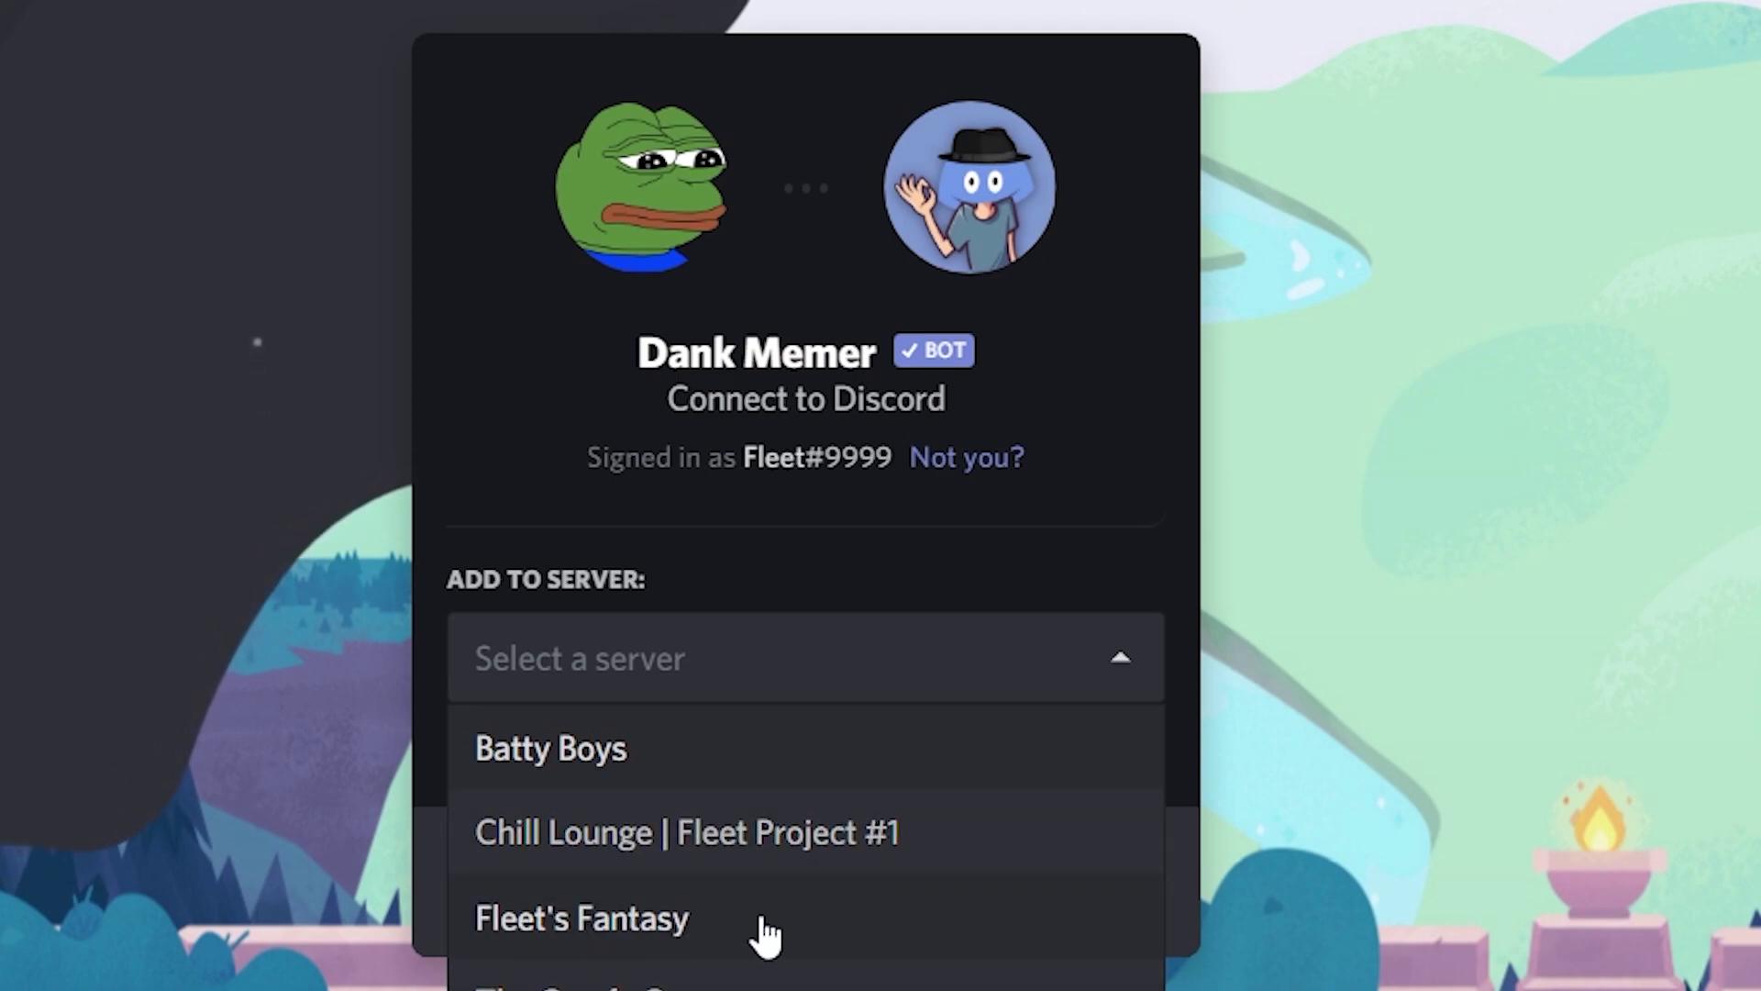
left_click(680, 928)
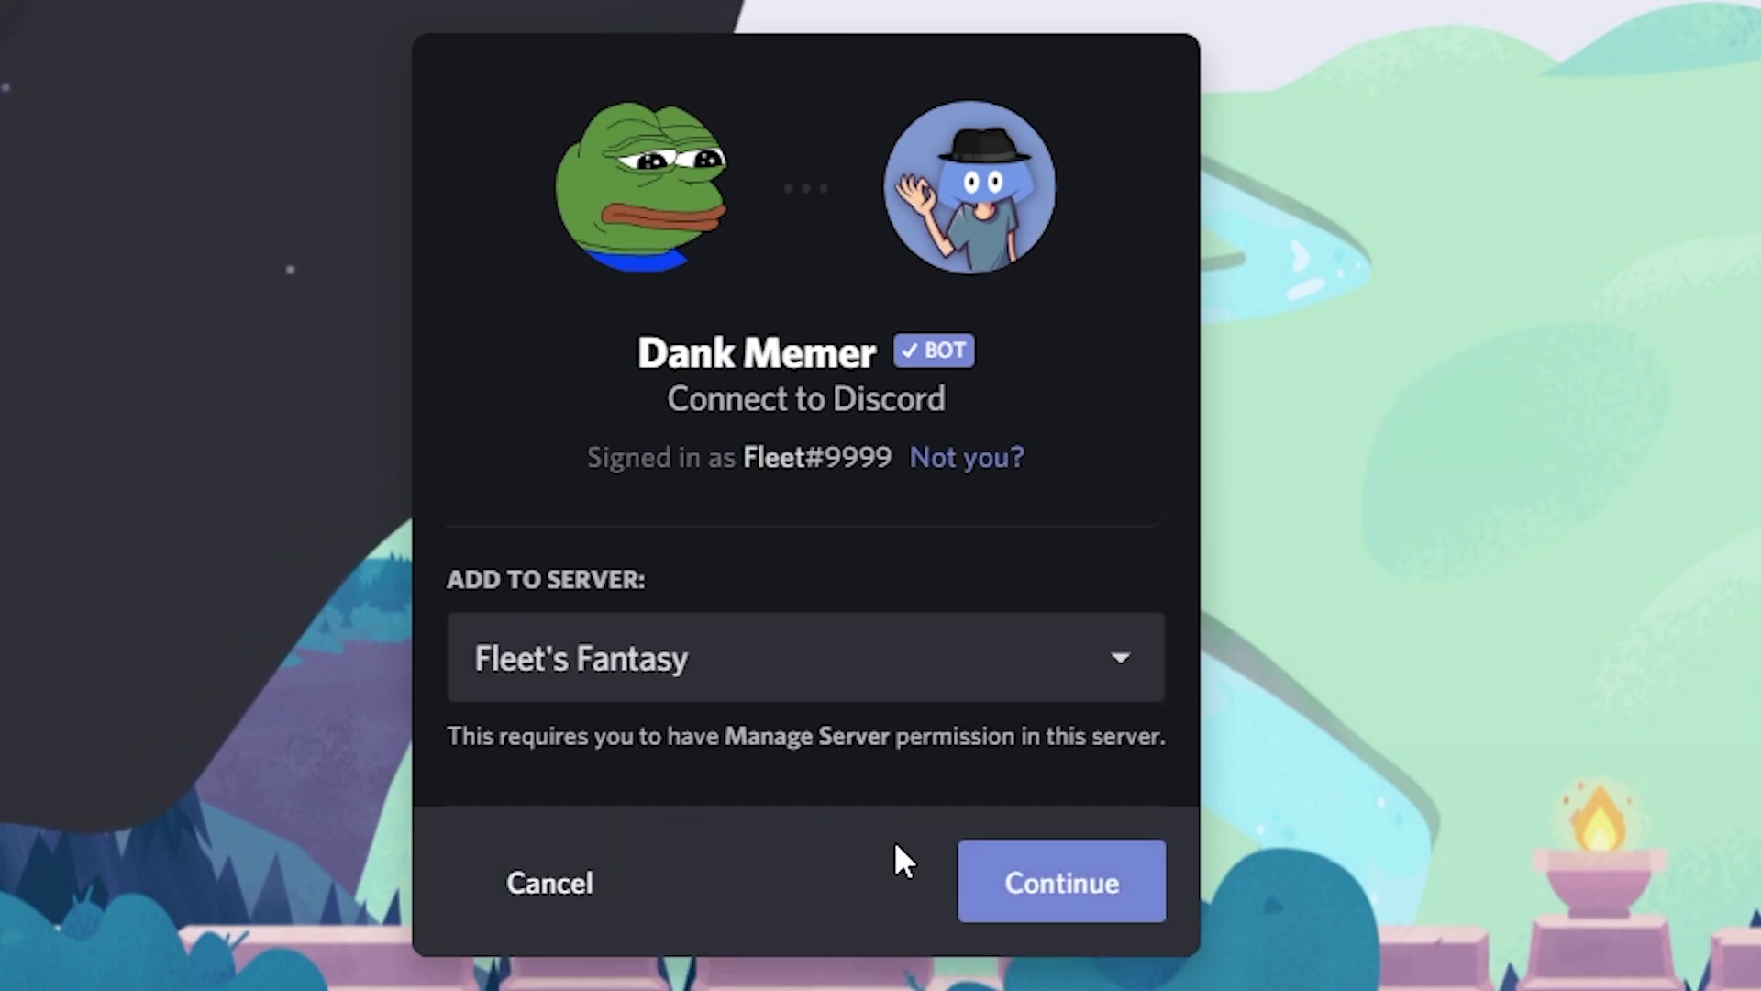
left_click(1061, 896)
scroll(727, 729, "down", 2)
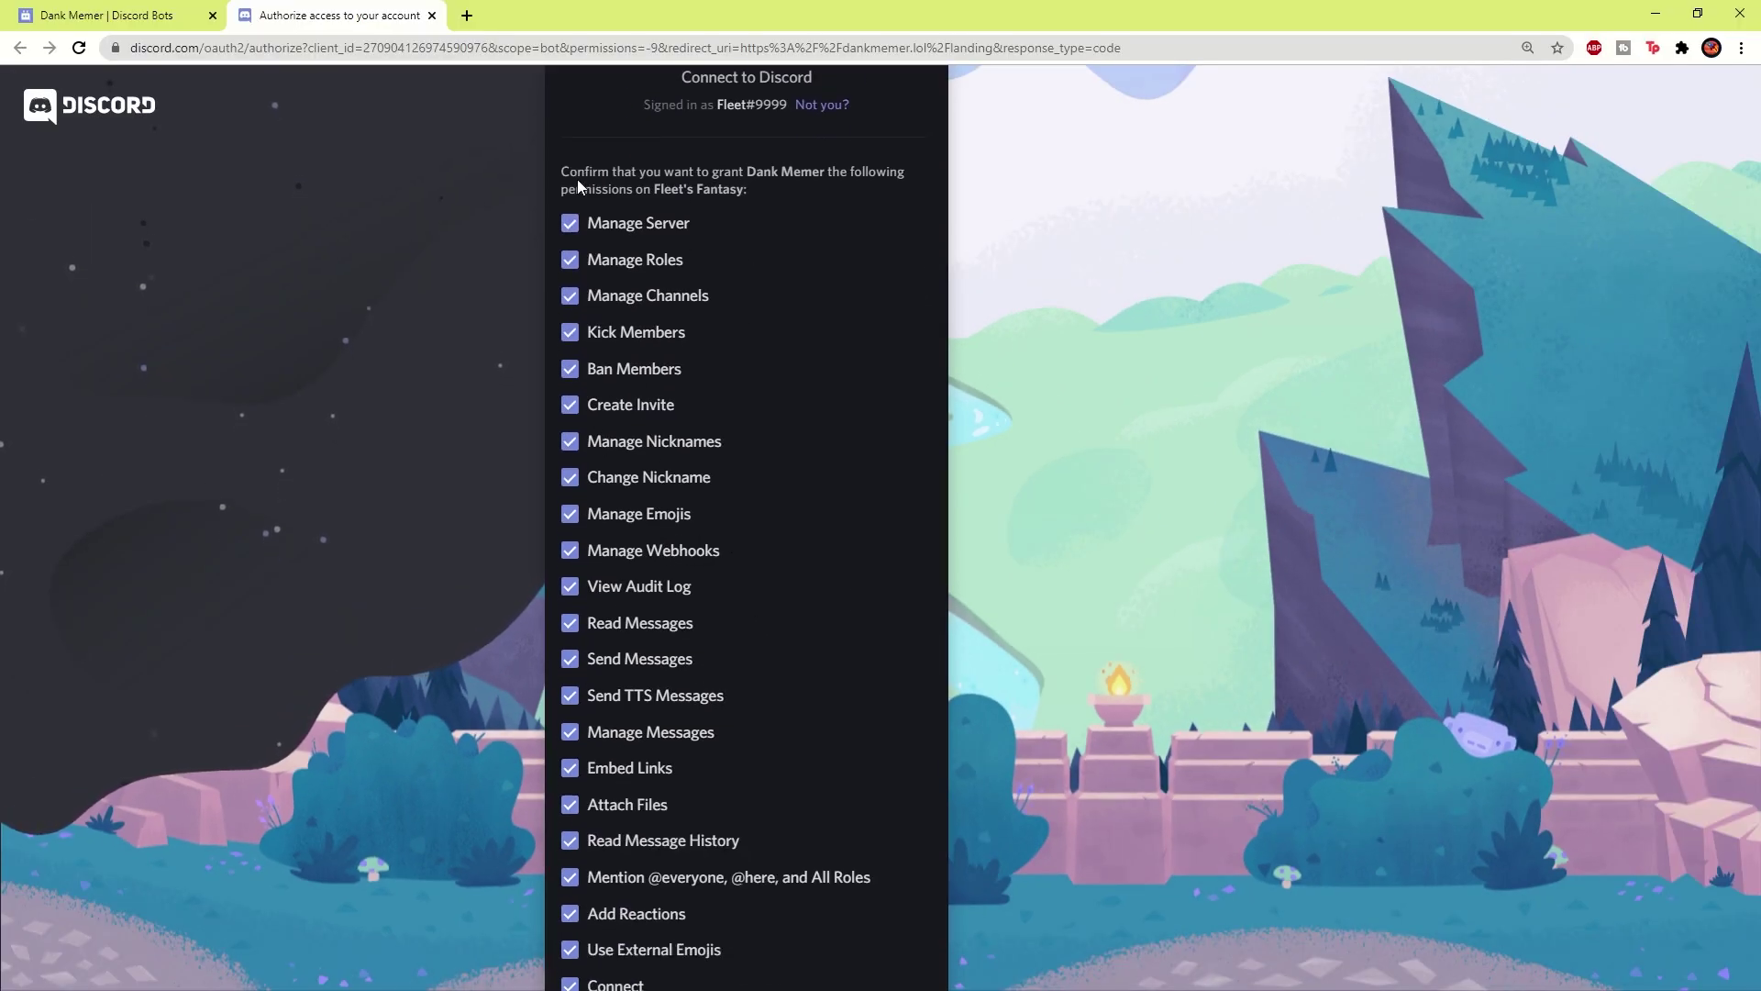
scroll(778, 385, "up", 2)
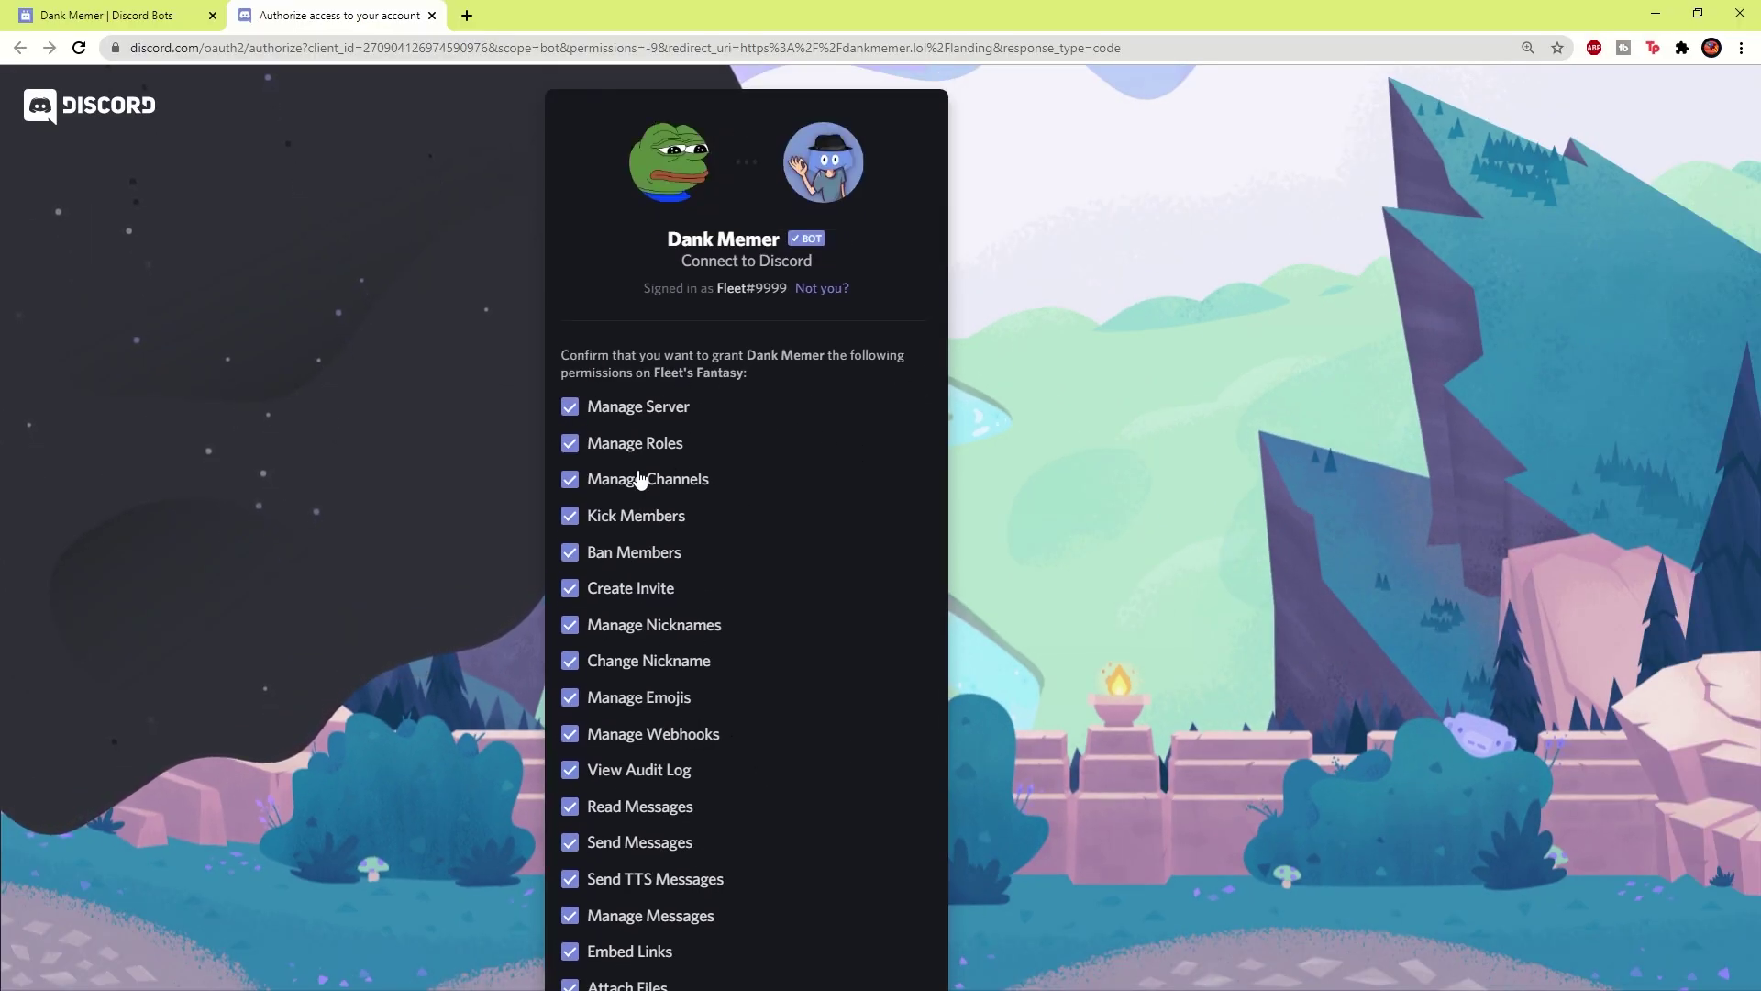
scroll(750, 589, "down", 7)
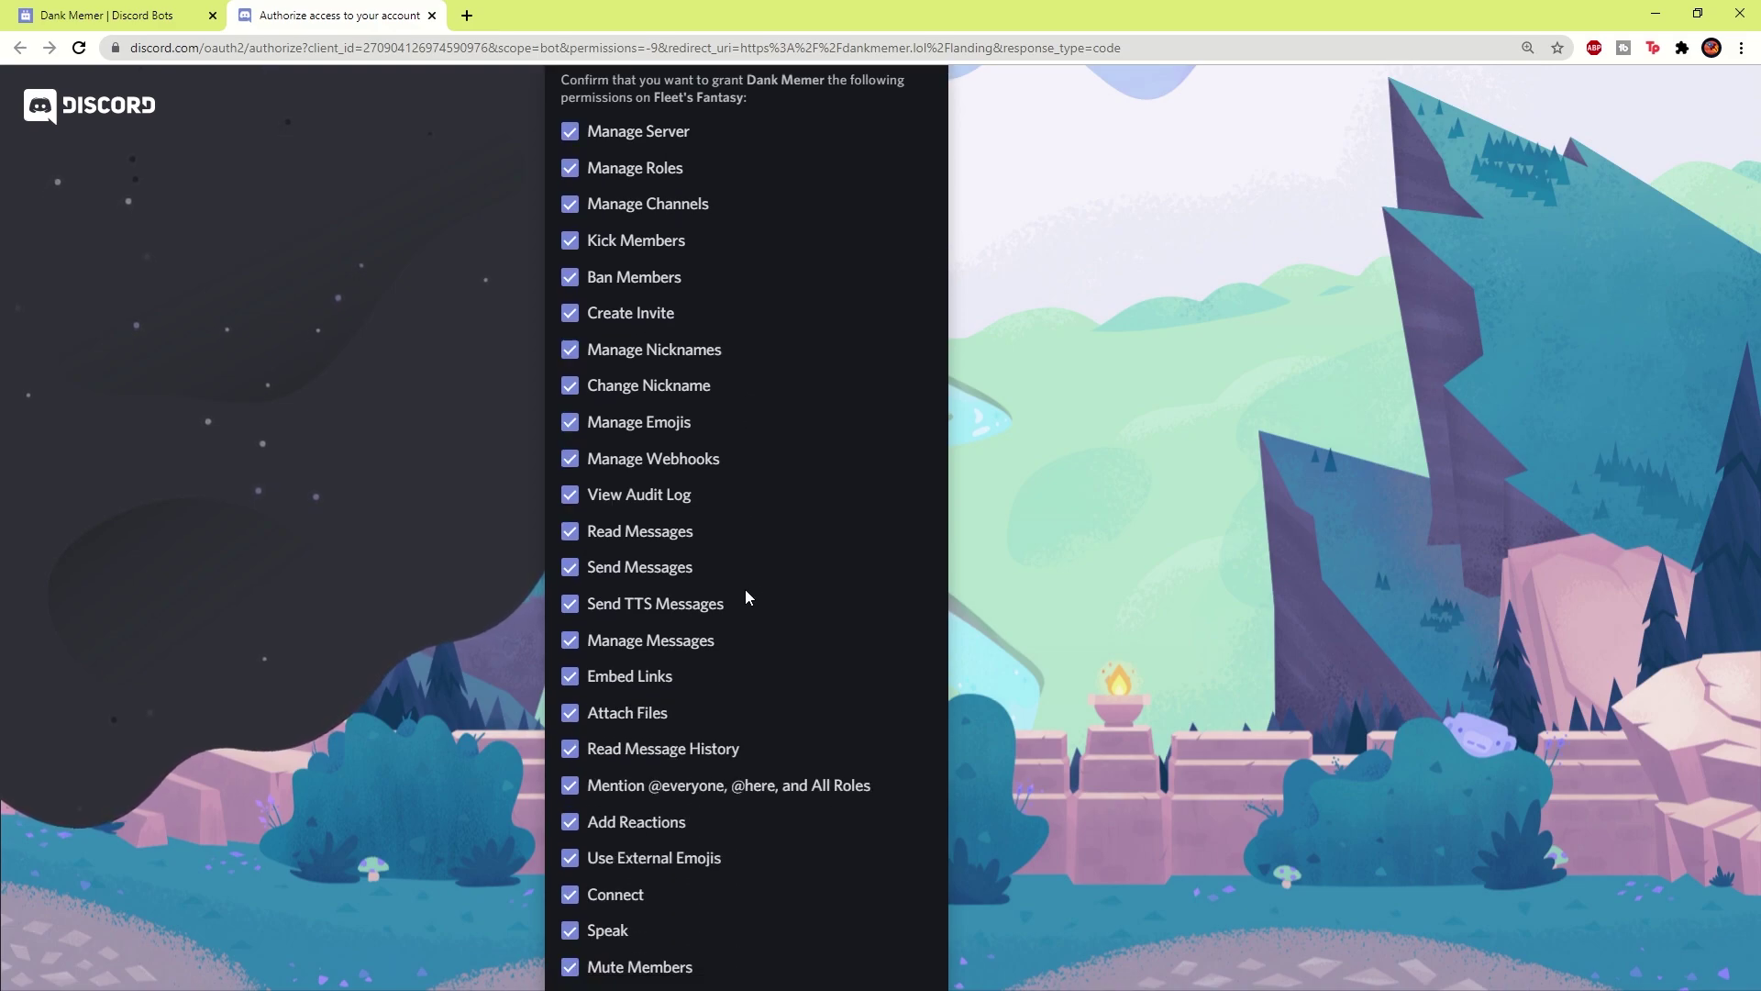
scroll(761, 642, "up", 7)
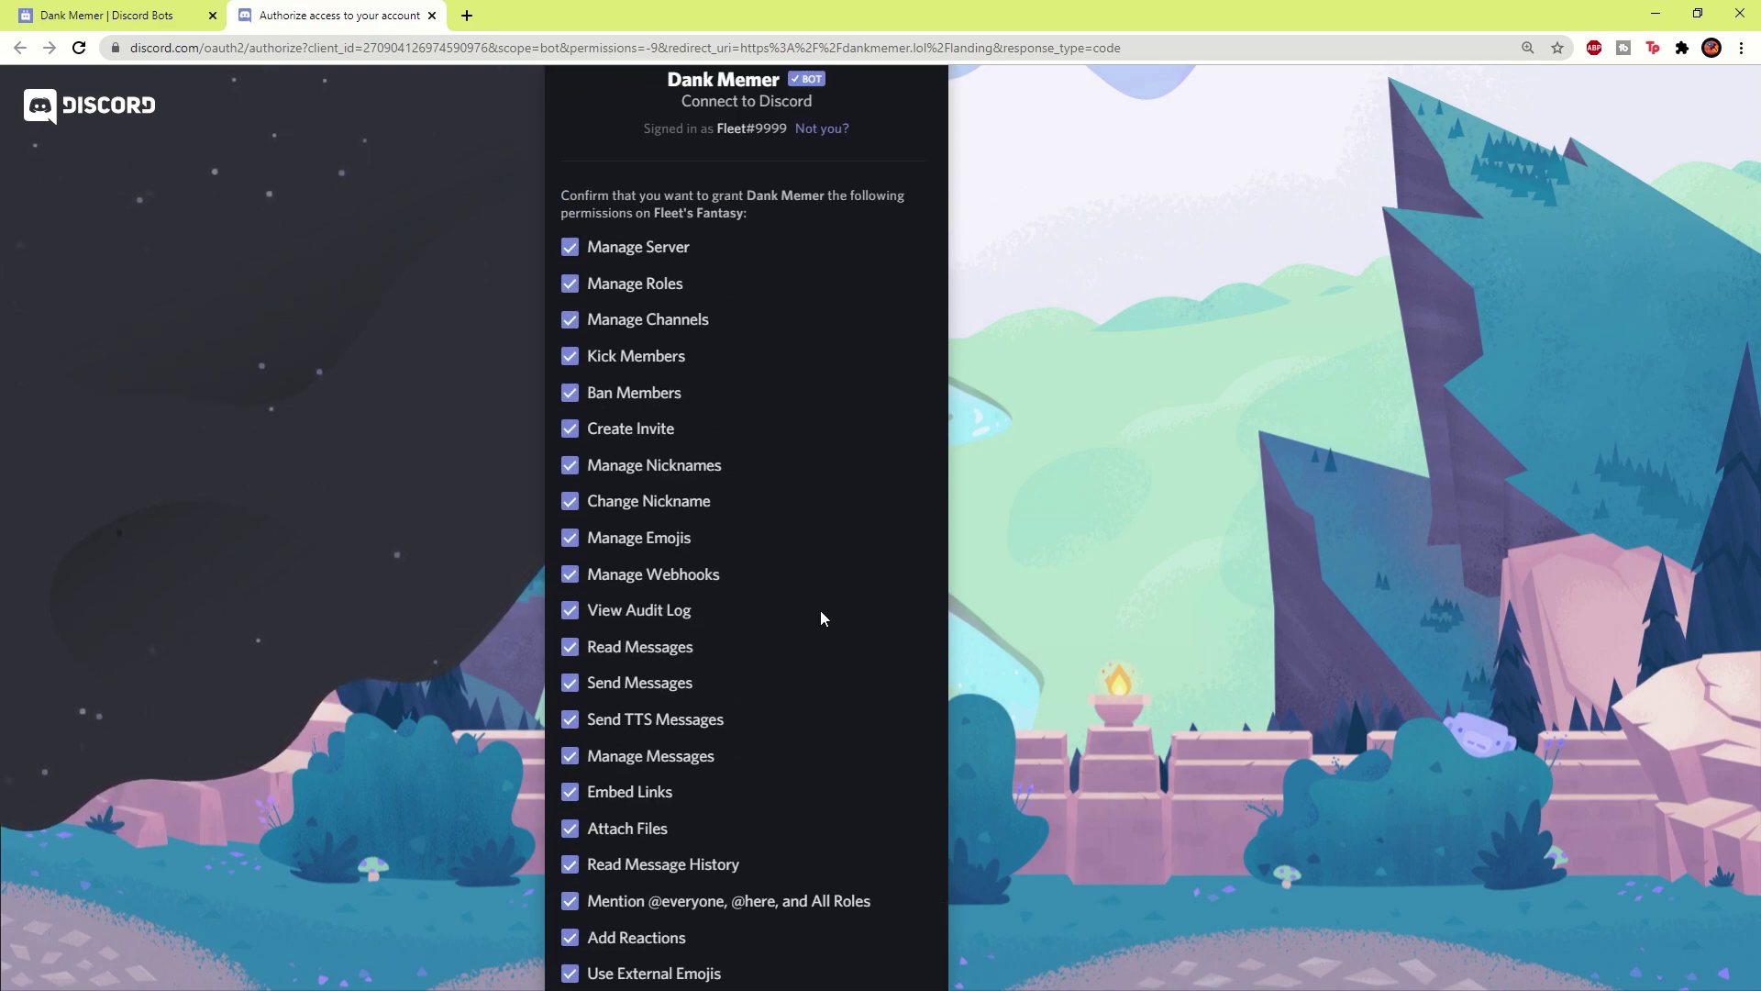
scroll(831, 616, "down", 7)
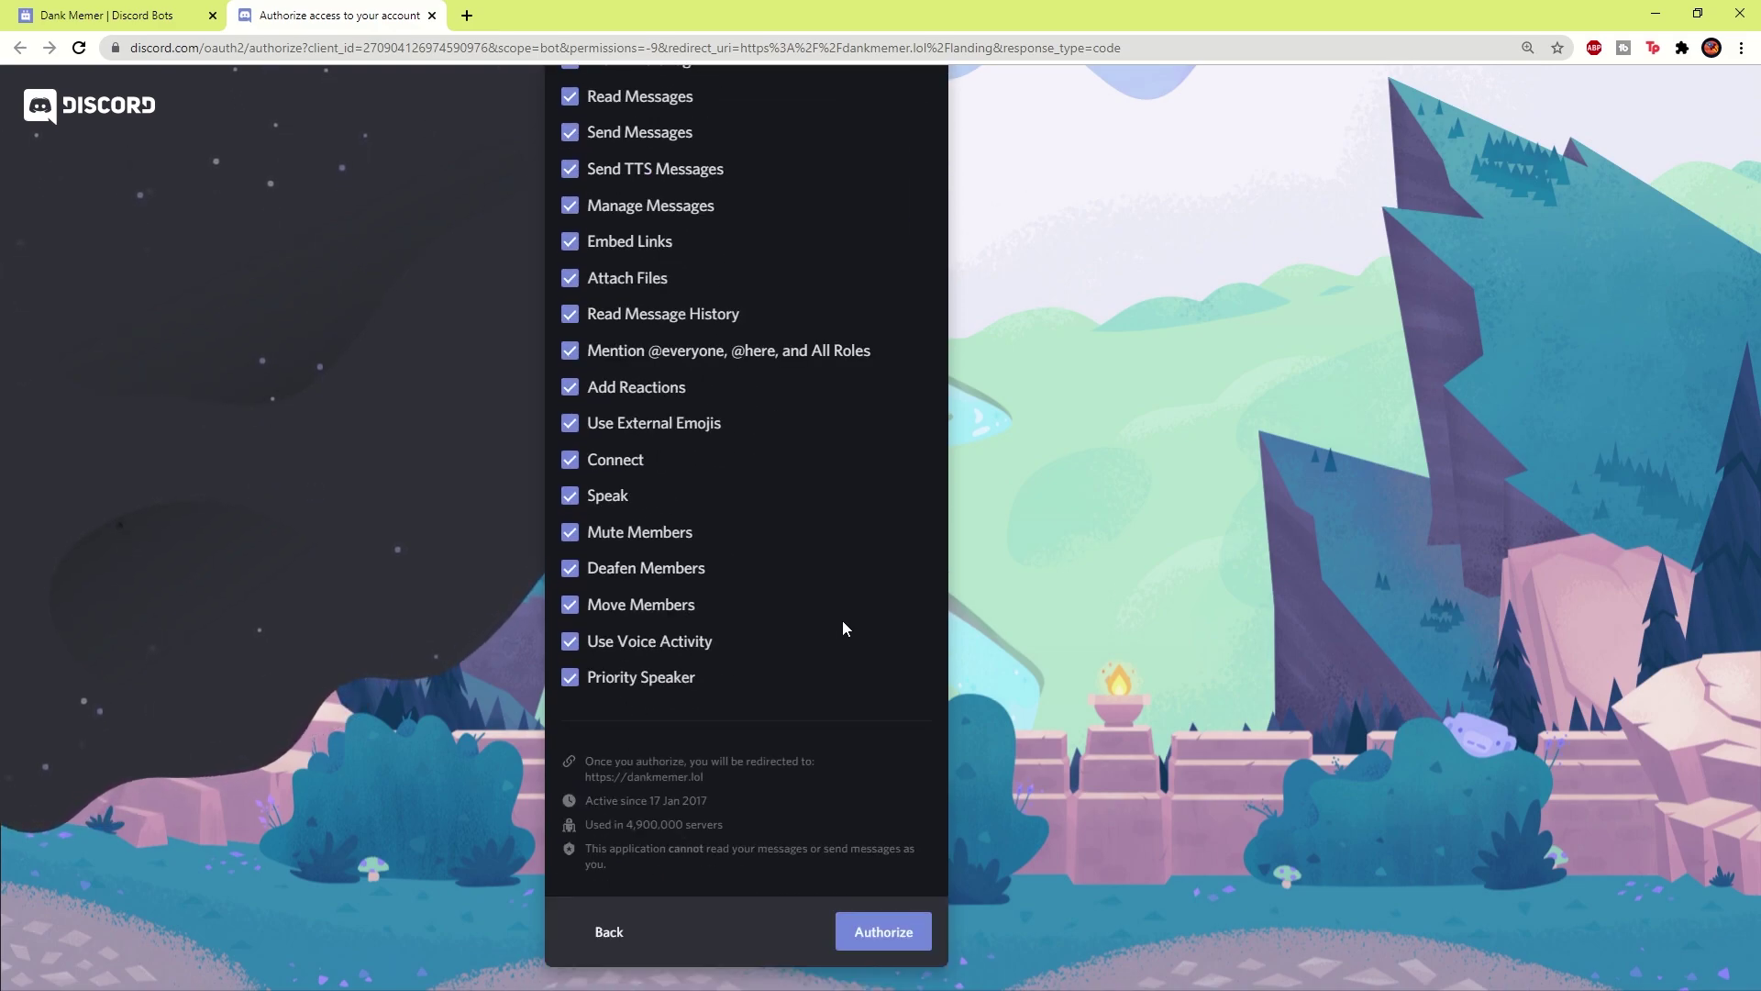
left_click(886, 941)
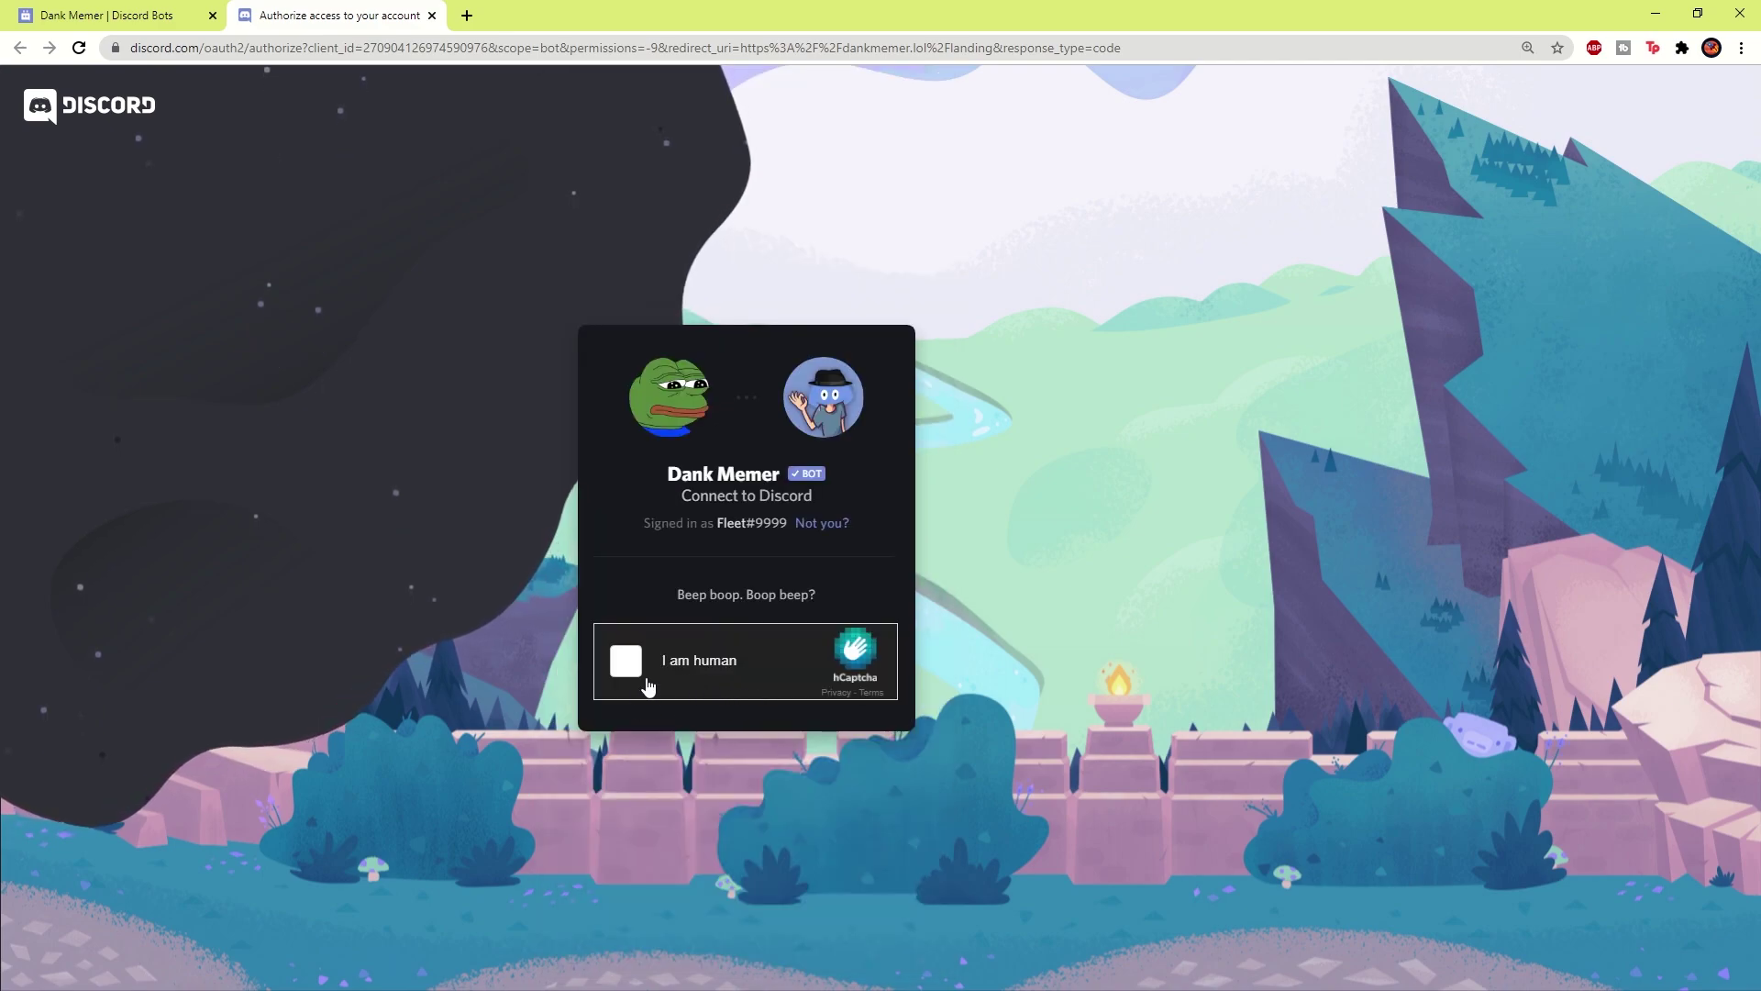
Pass the hCaptcha 'I am human' check to finish adding Dank Memer.
left_click(627, 663)
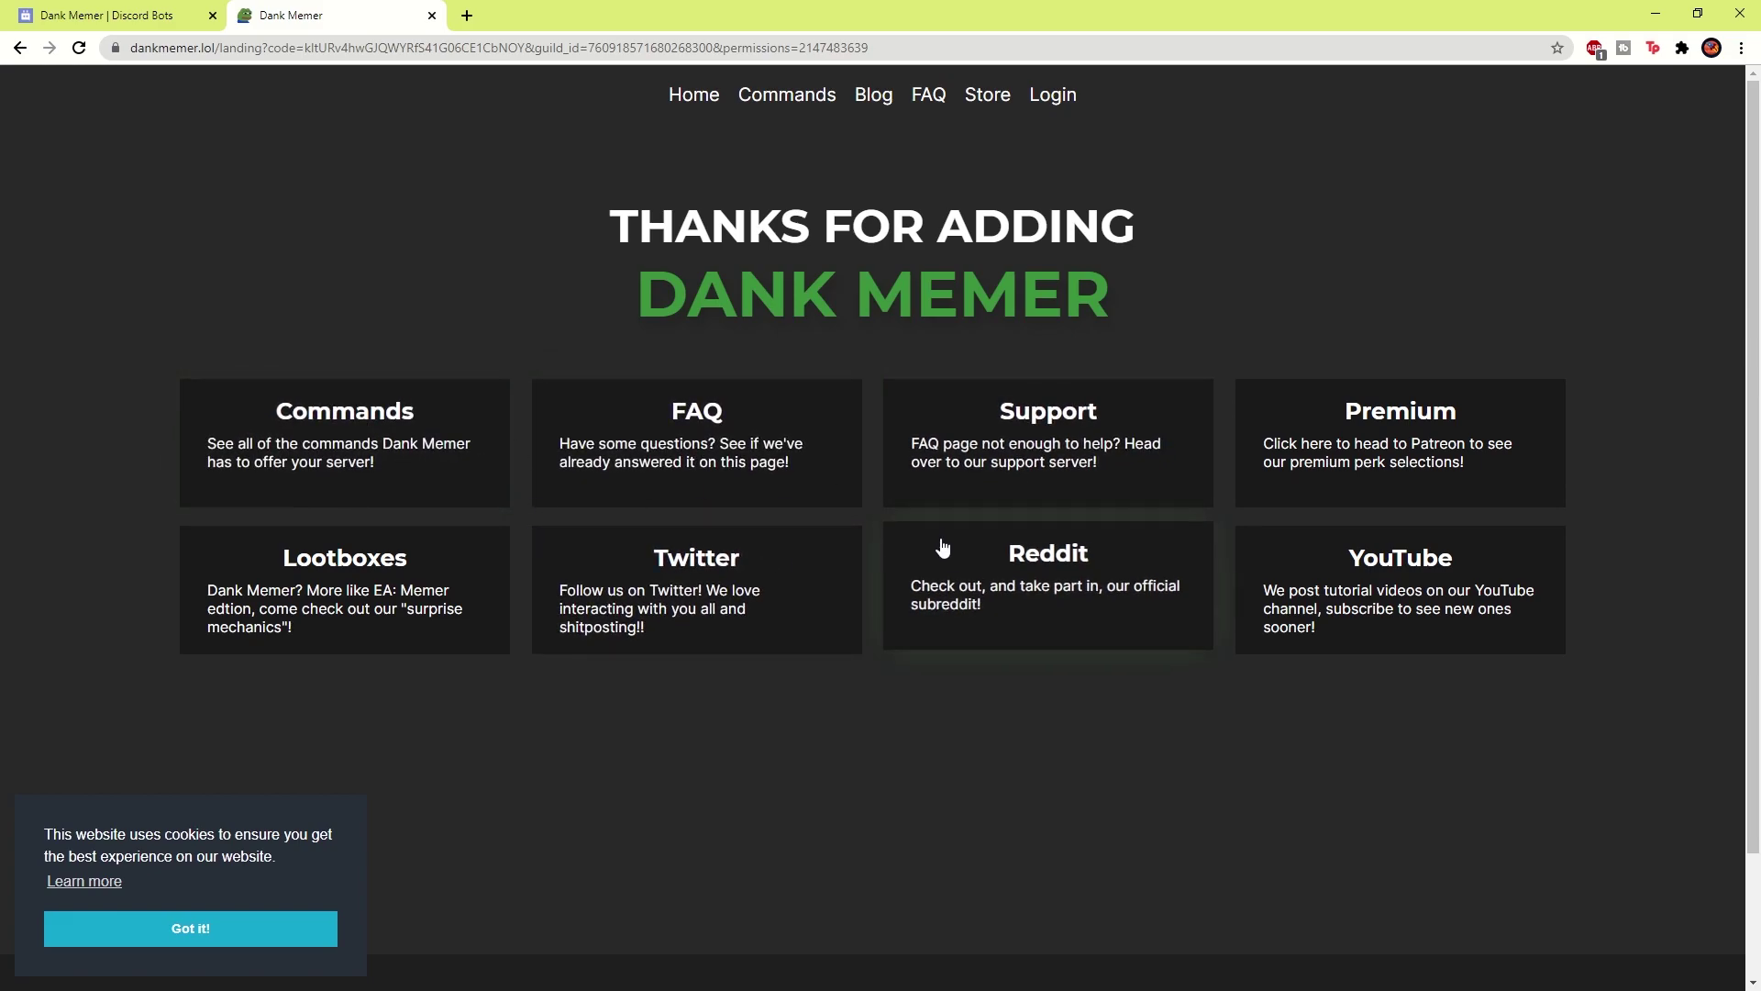
Browse Dank Memer's command list, dismiss the cookie notice, and minimize Chrome to reveal Discord.
left_click(416, 480)
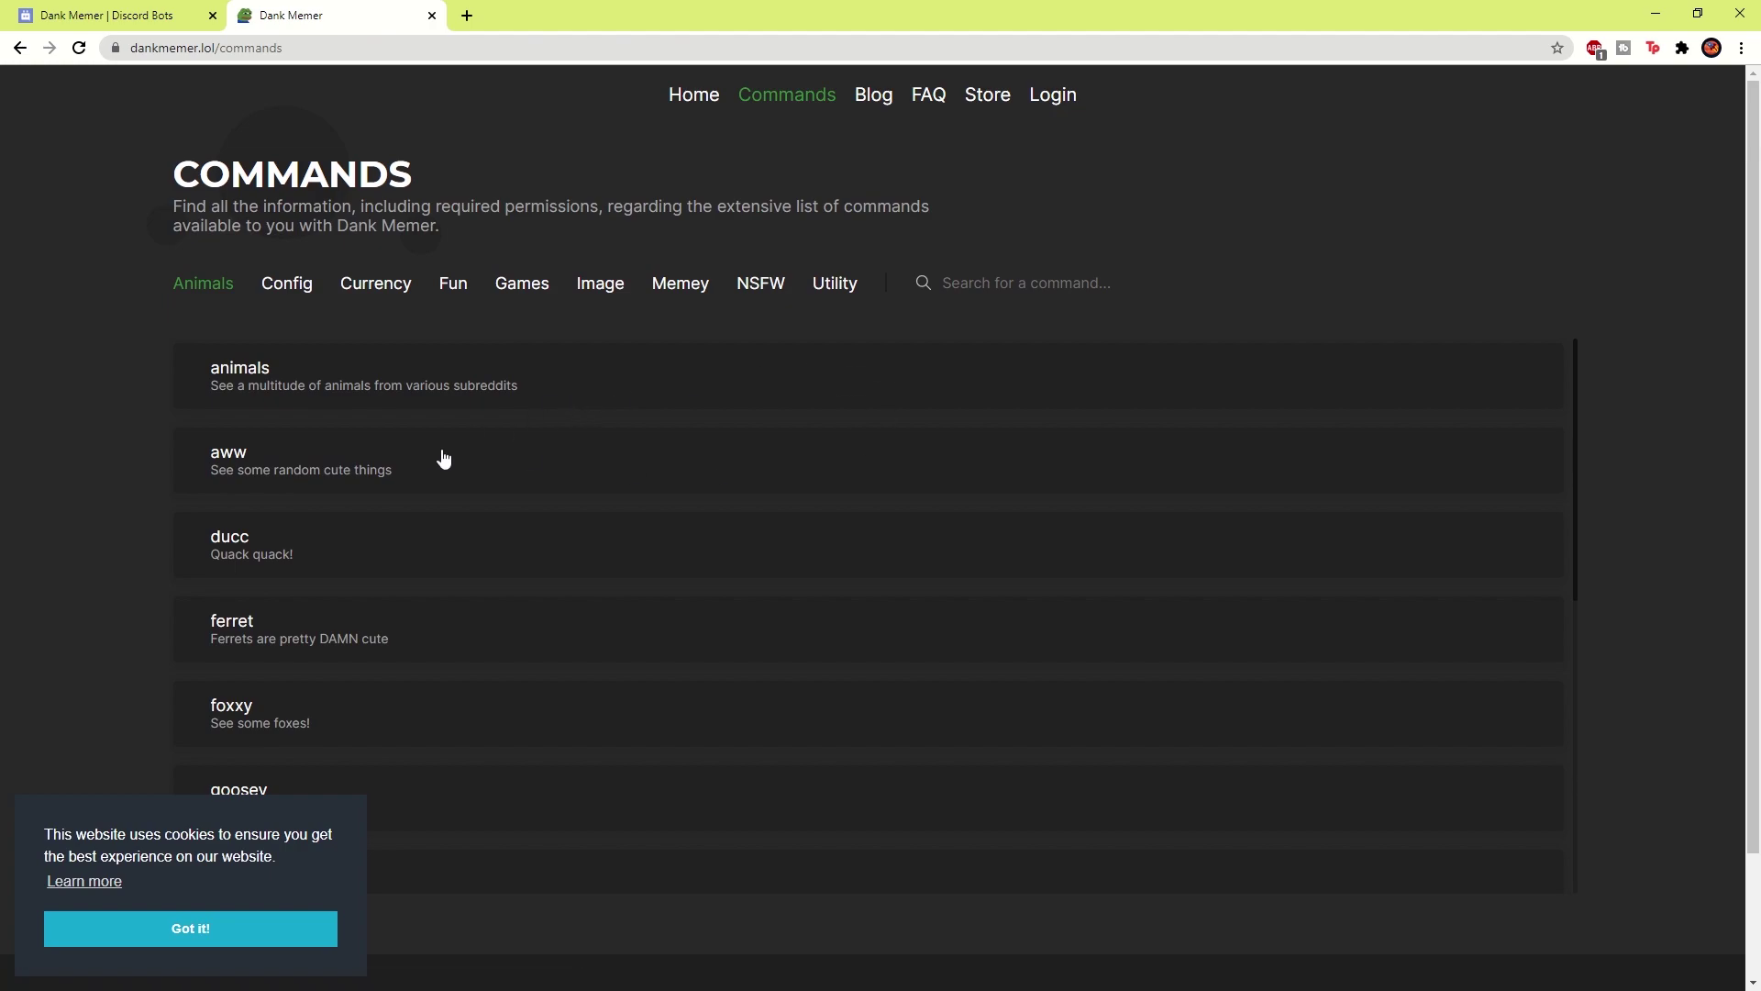
scroll(367, 484, "down", 2)
scroll(368, 483, "down", 4)
left_click(288, 940)
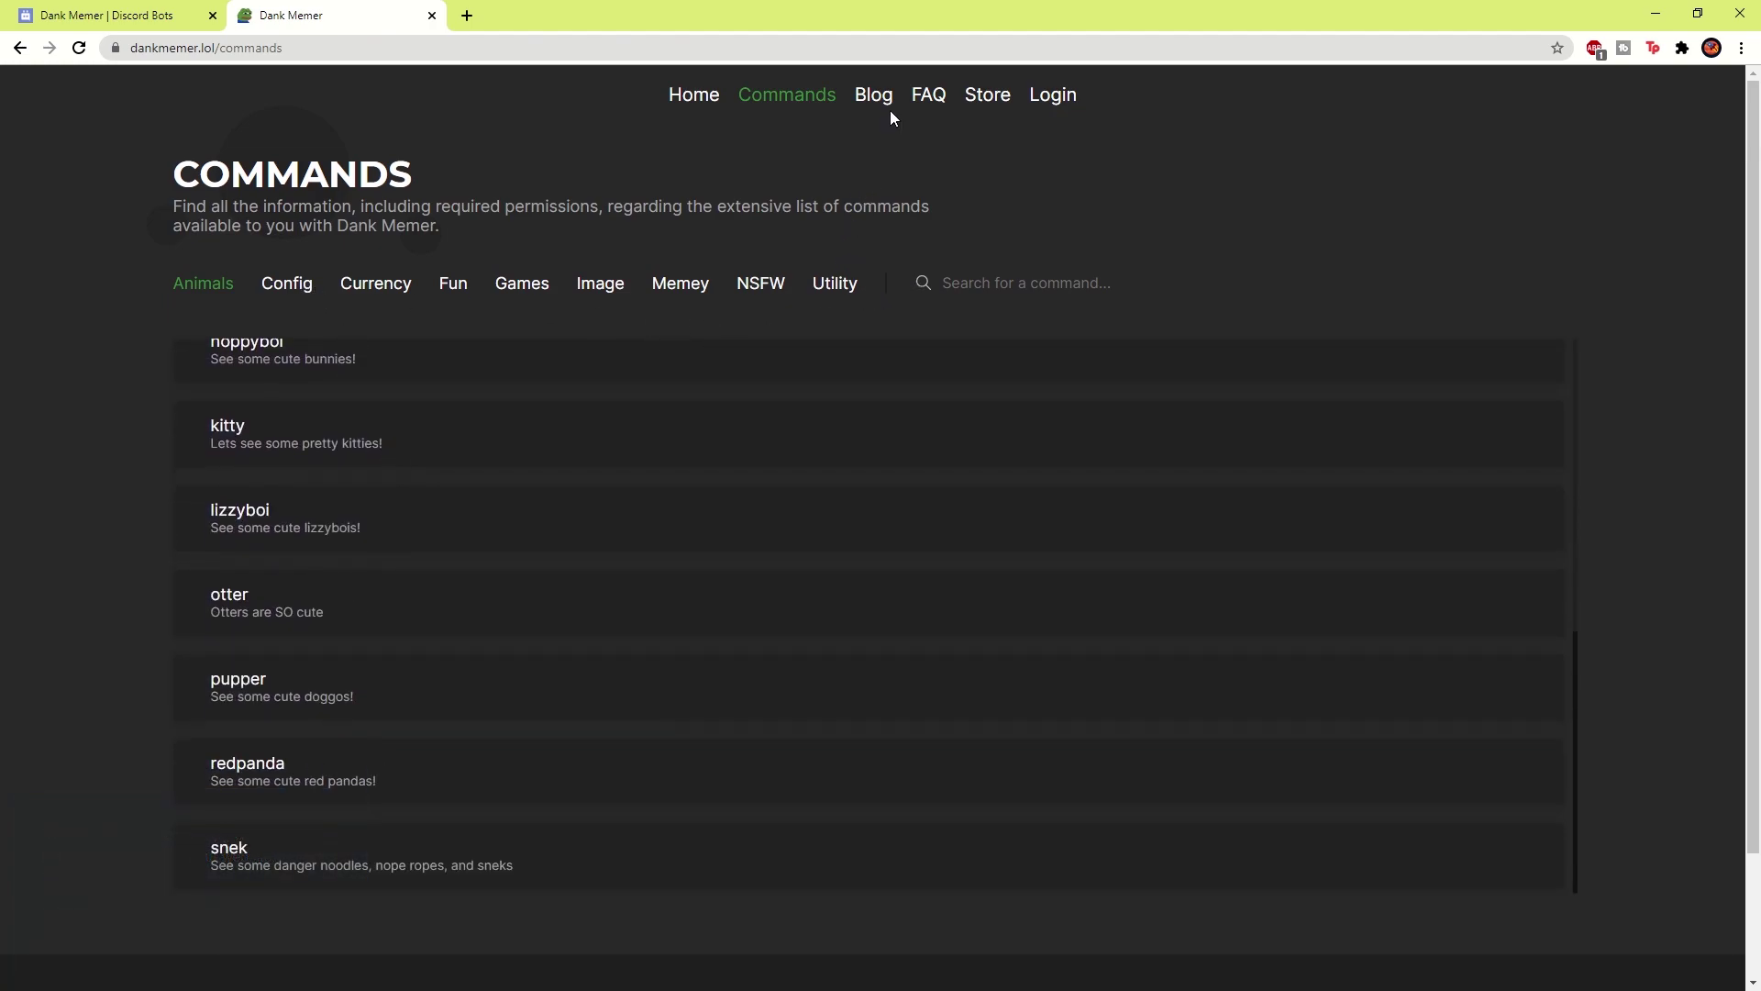
left_click(1656, 12)
scroll(18, 541, "down", 1)
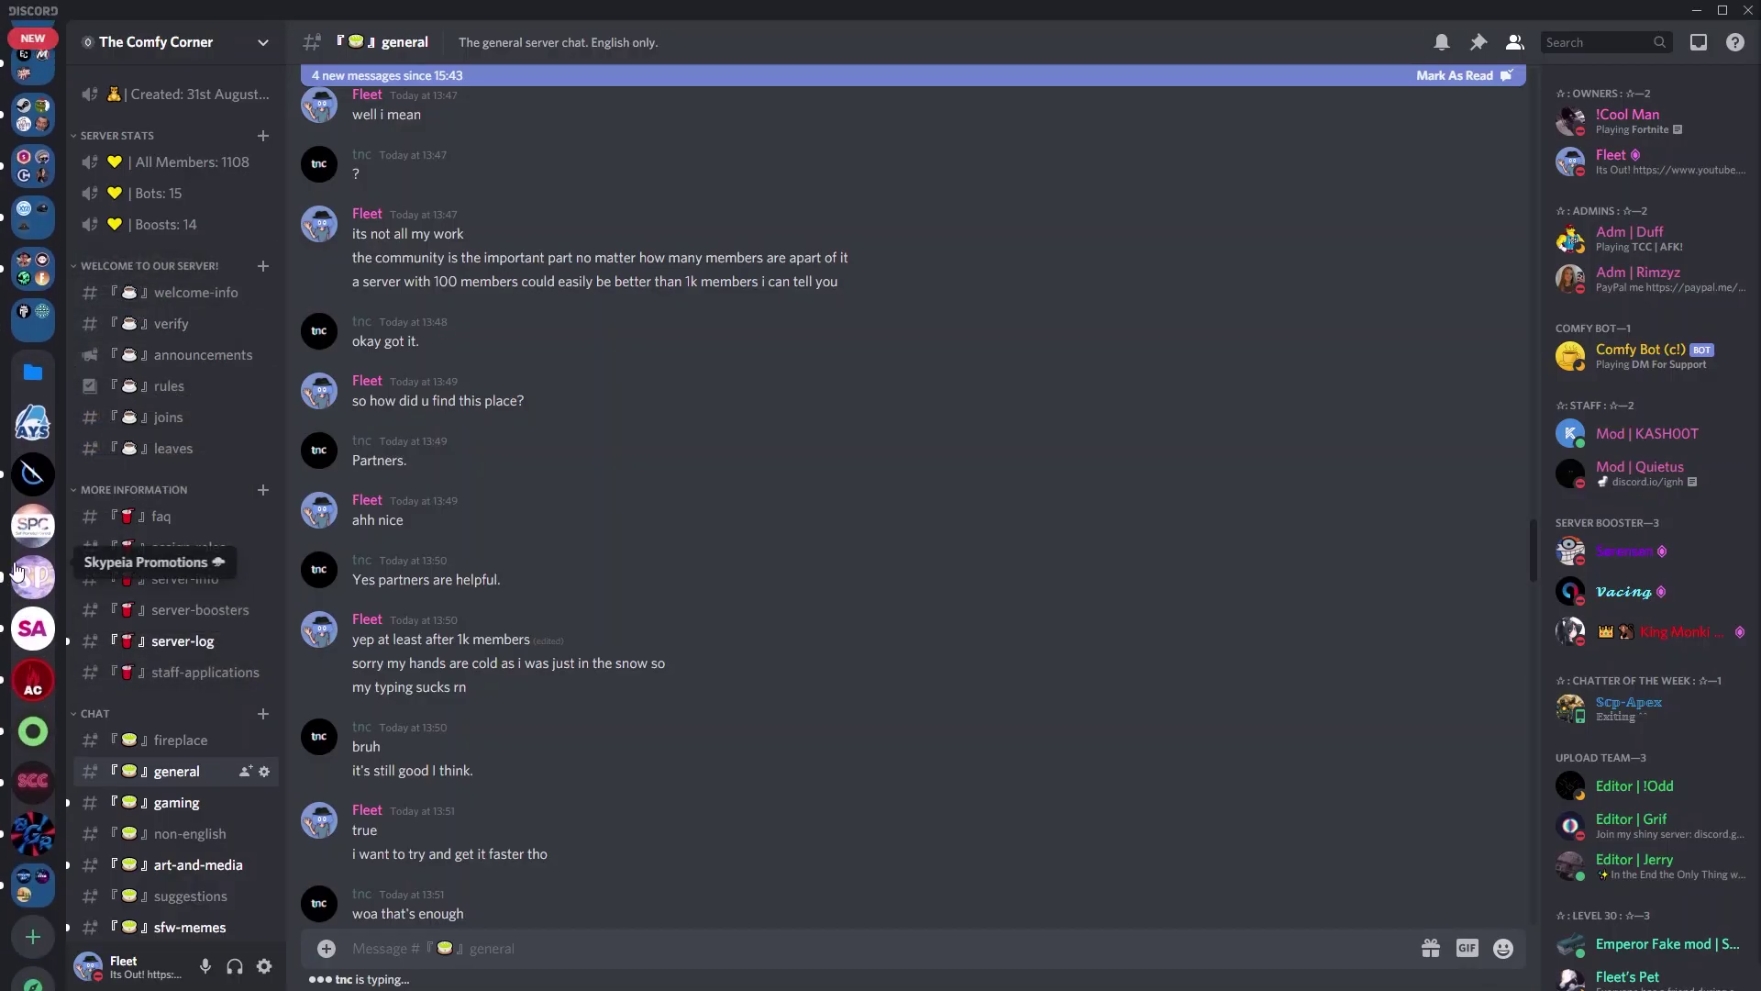
left_click(36, 289)
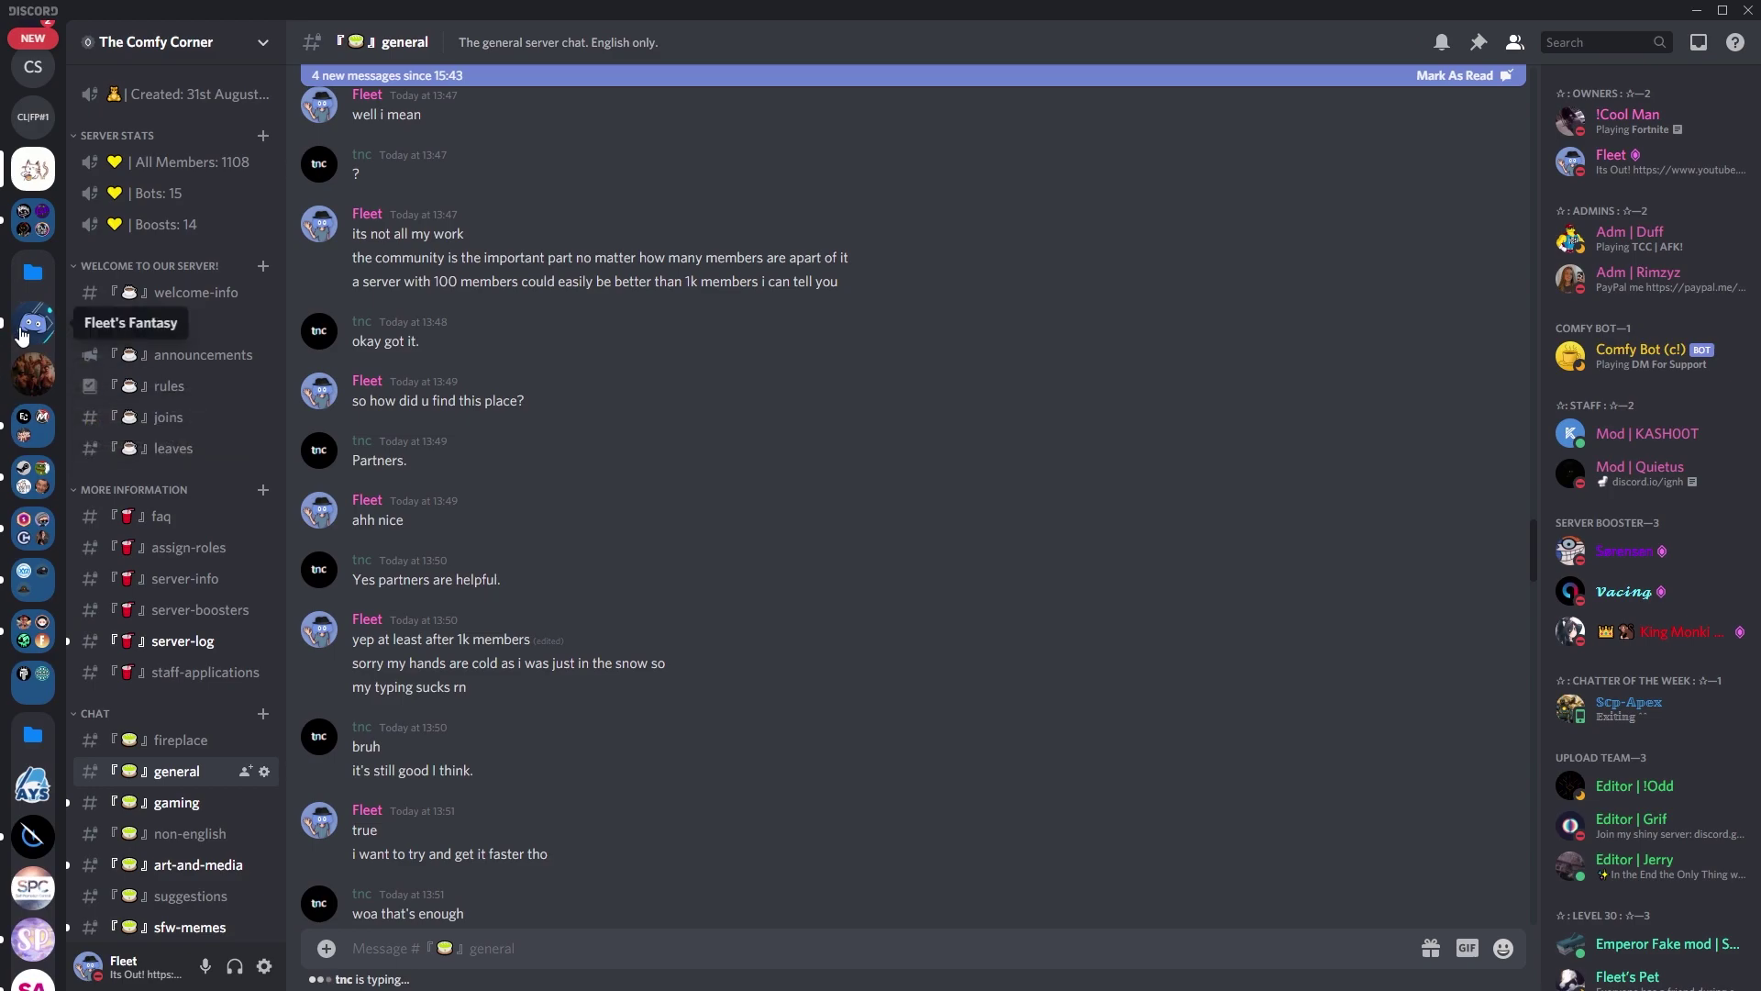
left_click(33, 323)
left_click(127, 178)
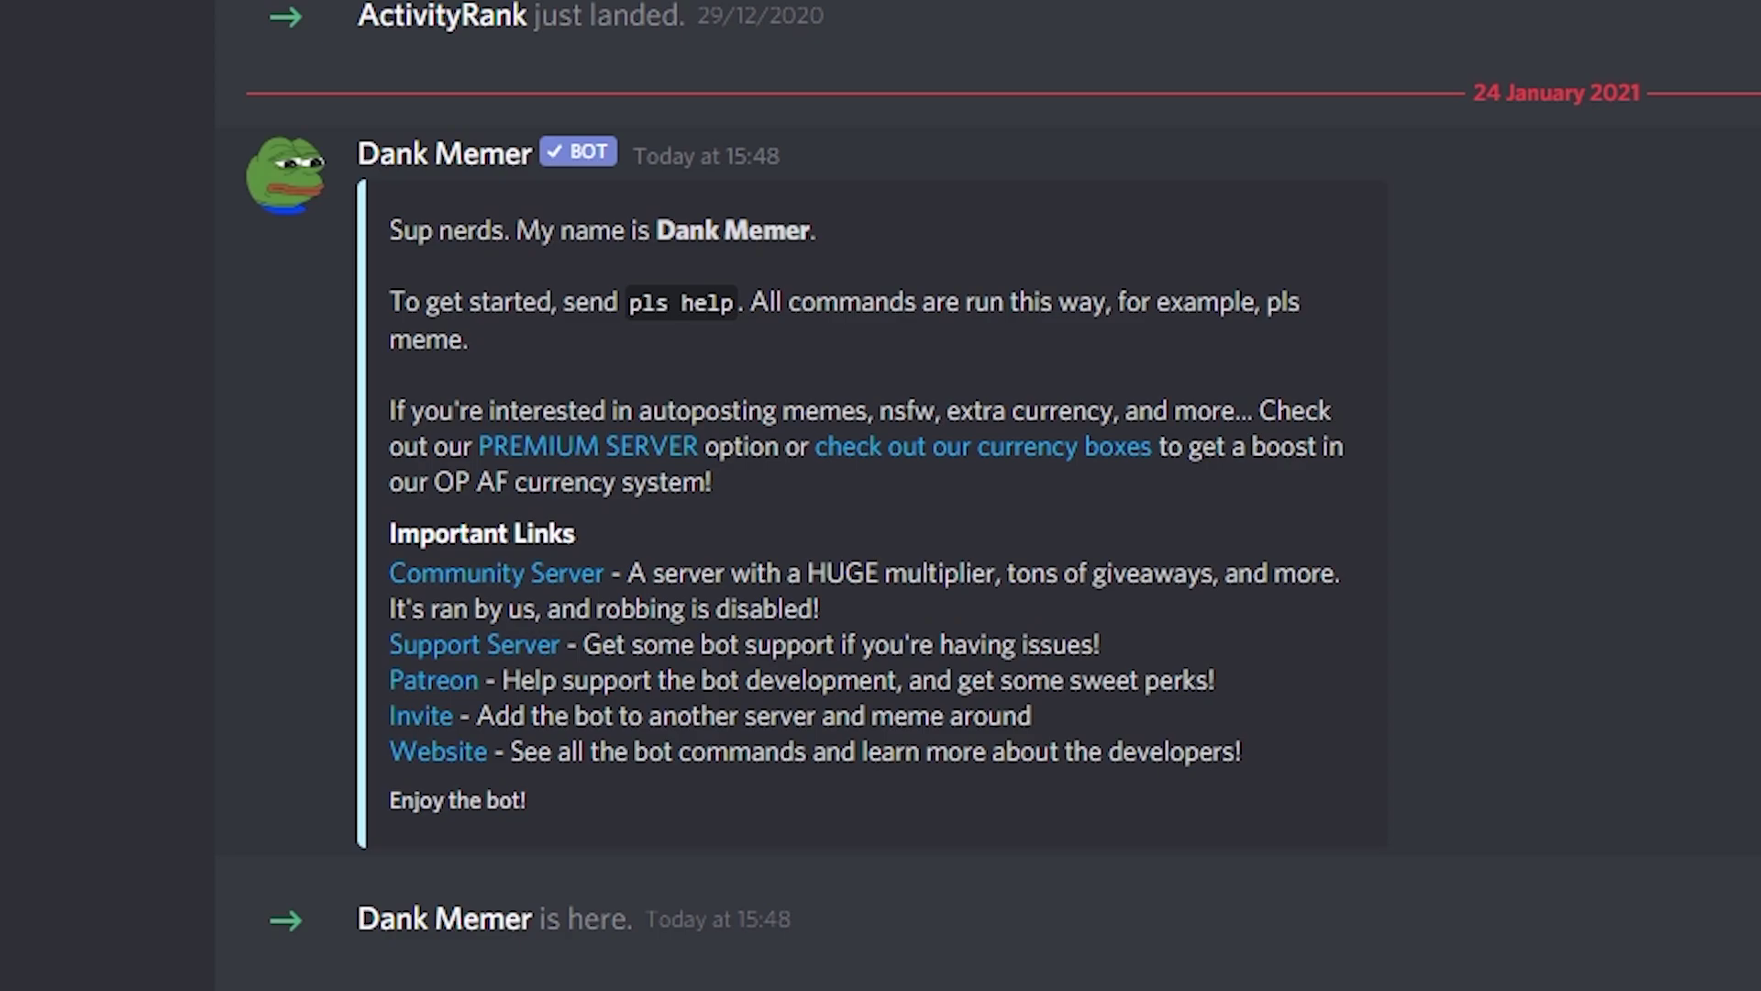
left_click(33, 169)
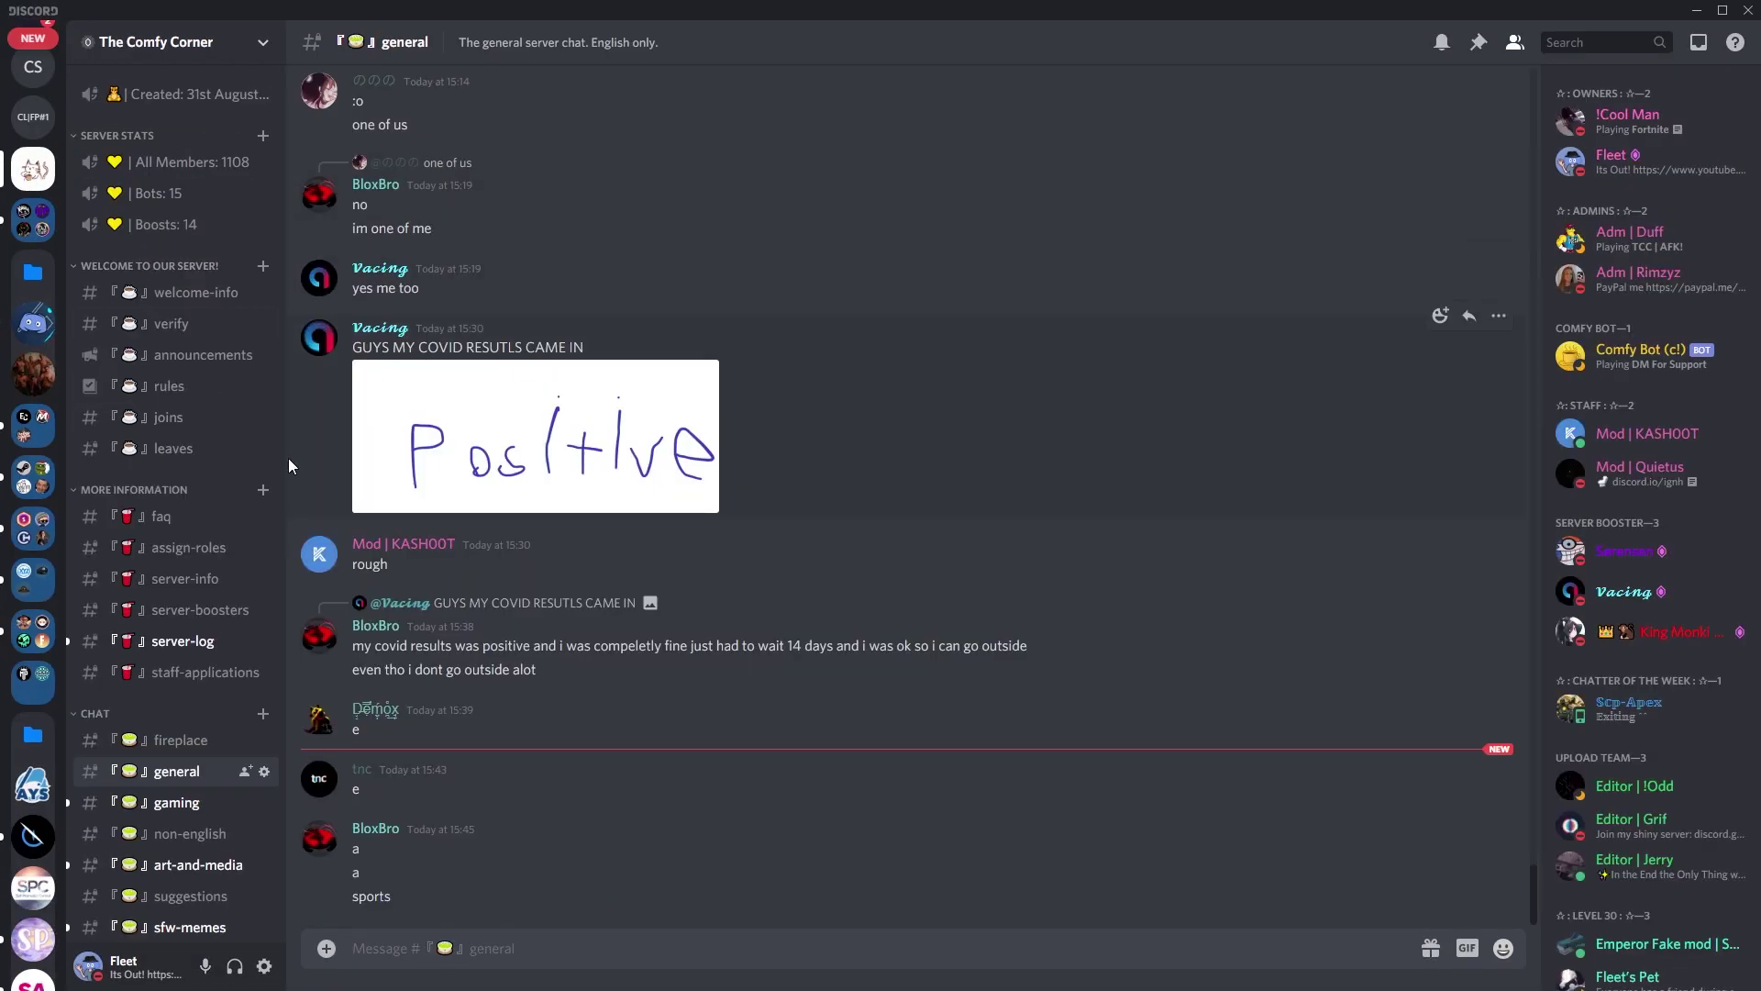